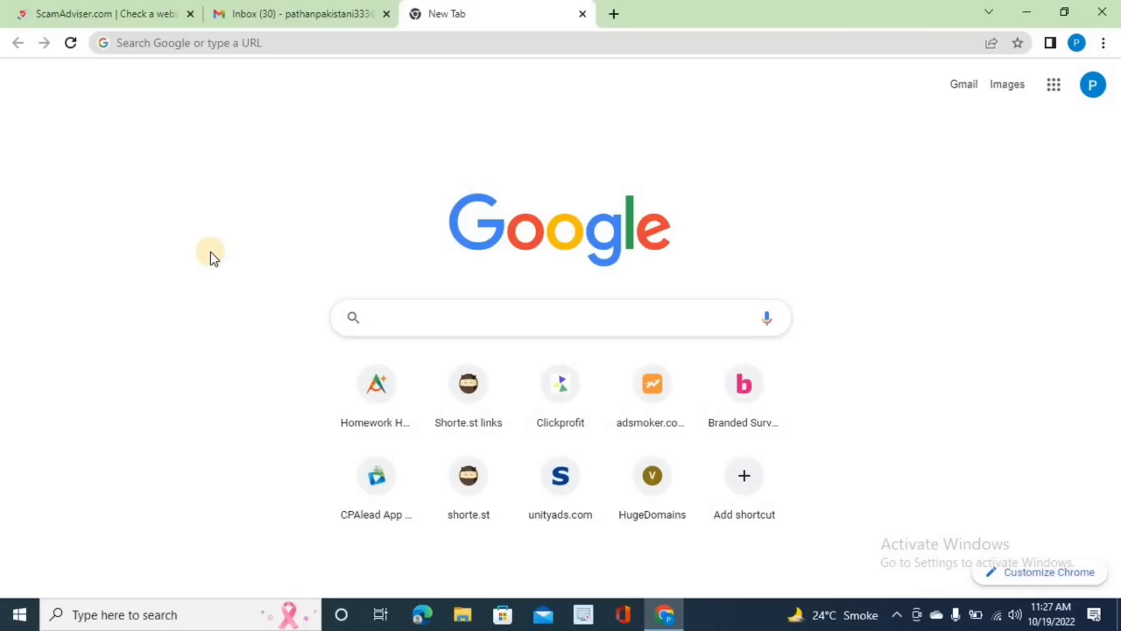
- Load the cpalead.com homepage and copy its web address, then go back to the ScamAdviser tab
text(cpalead)
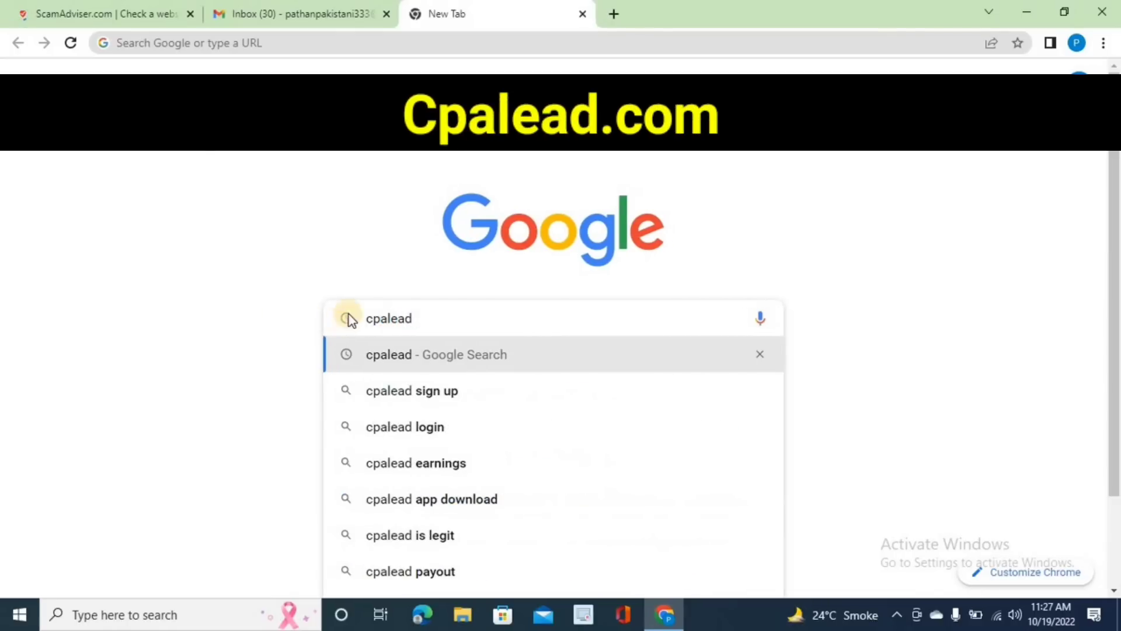
text(.com)
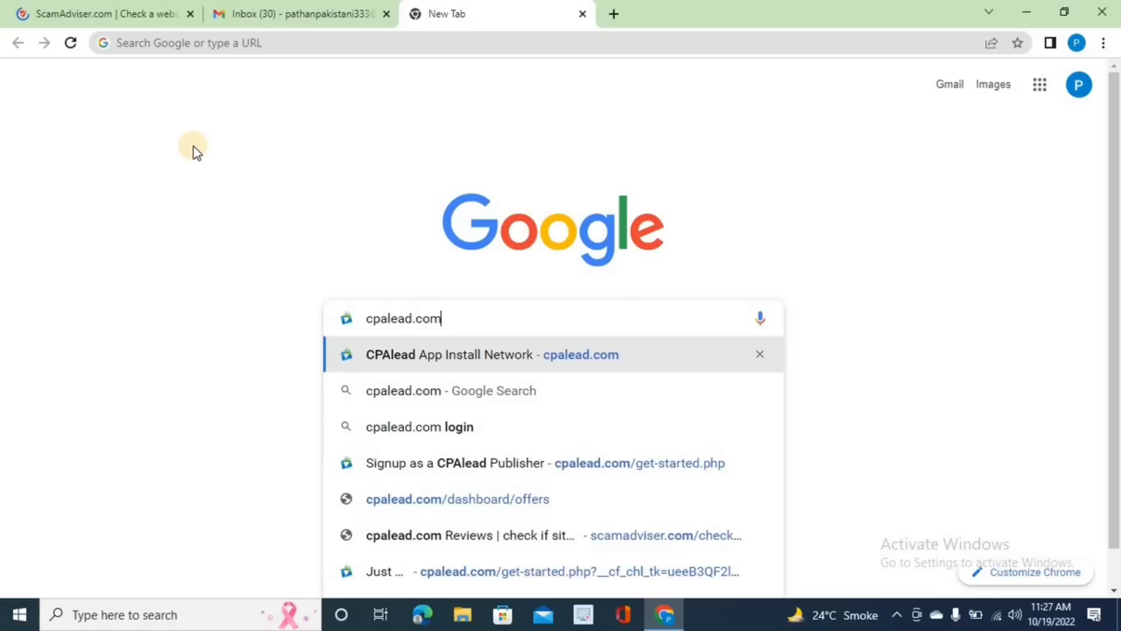
key(Return)
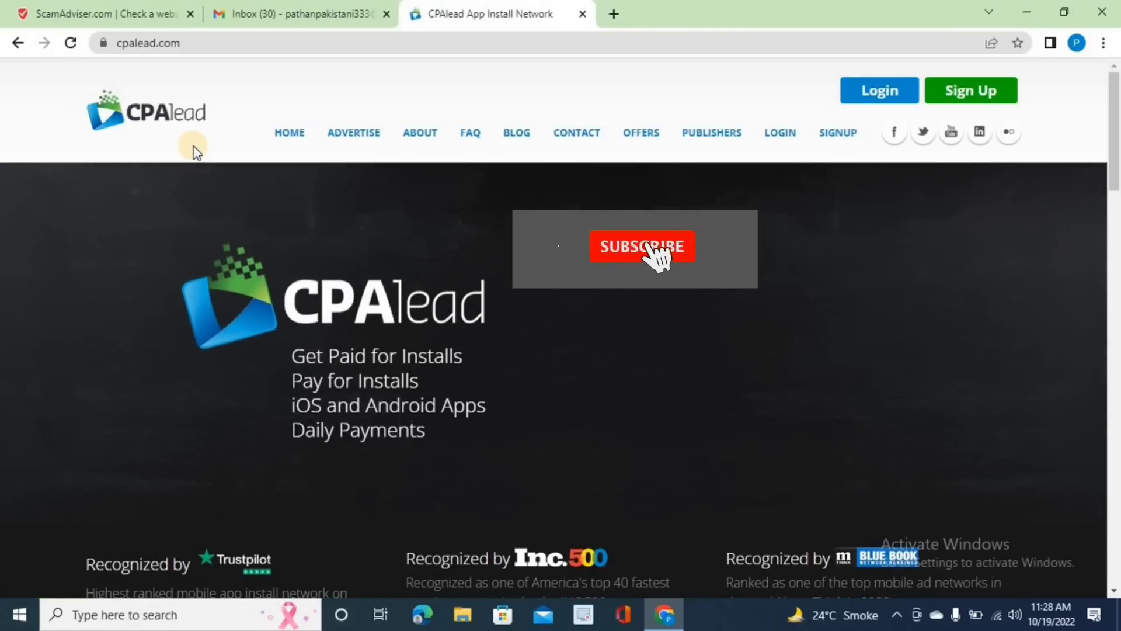
click(990, 45)
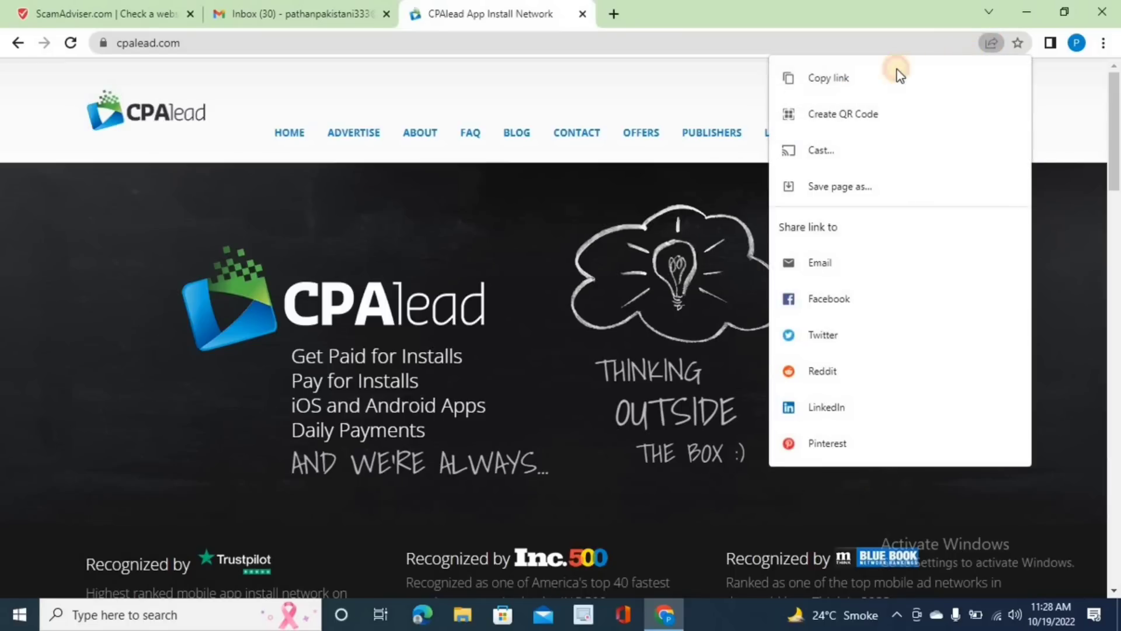
click(896, 75)
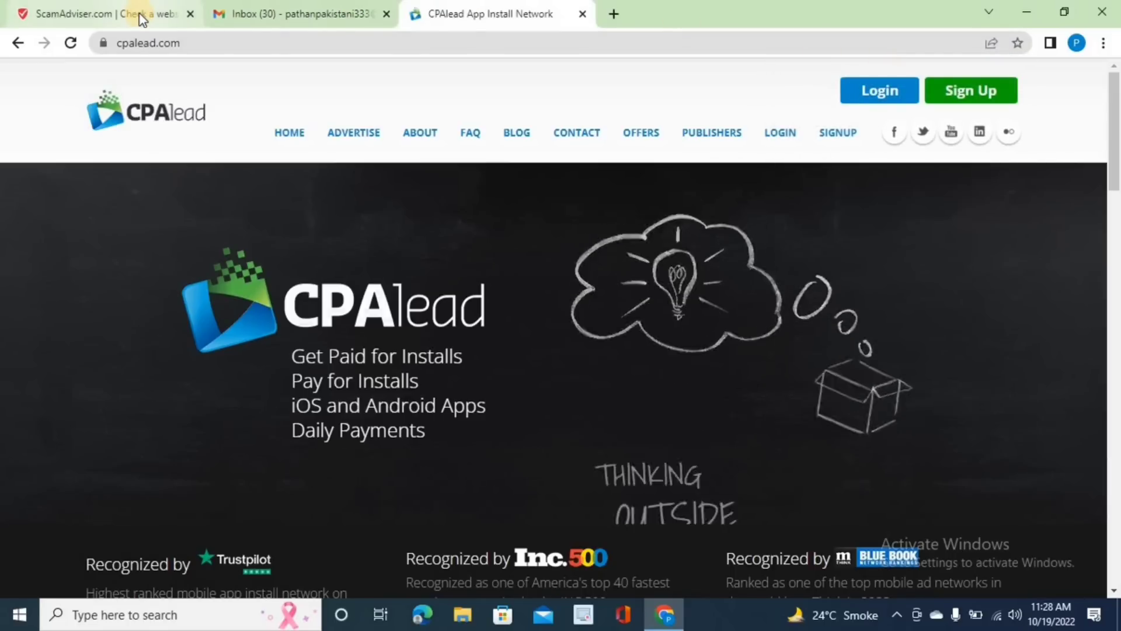
click(139, 13)
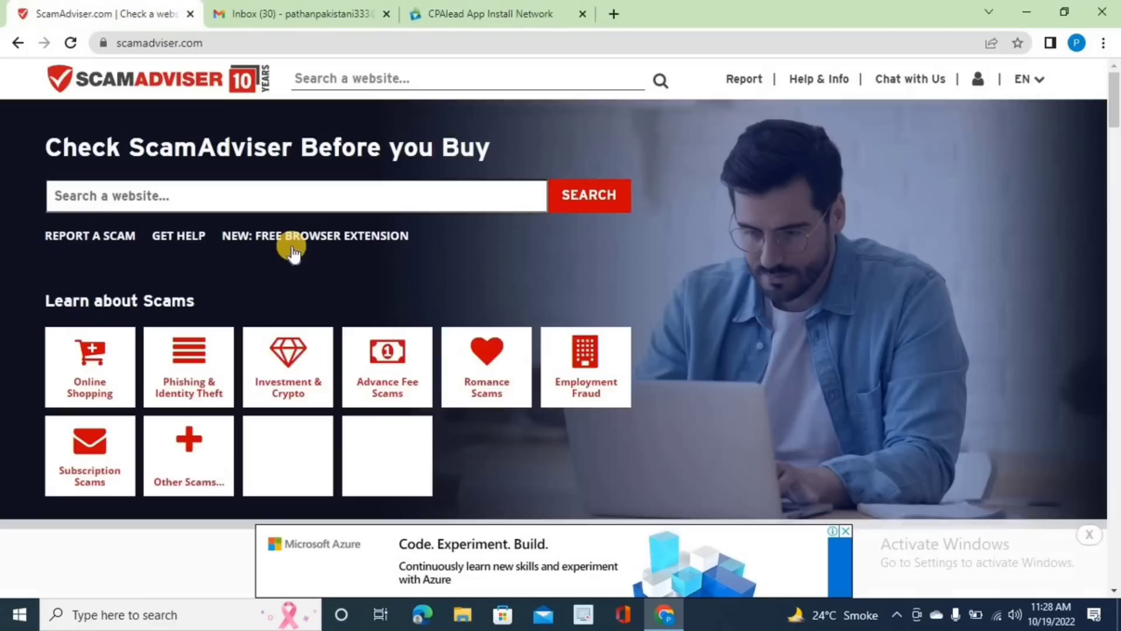
- Check cpalead.com on ScamAdviser, confirm its 90/100 Trustscore, then return to the CPAlead tab
right_click(174, 193)
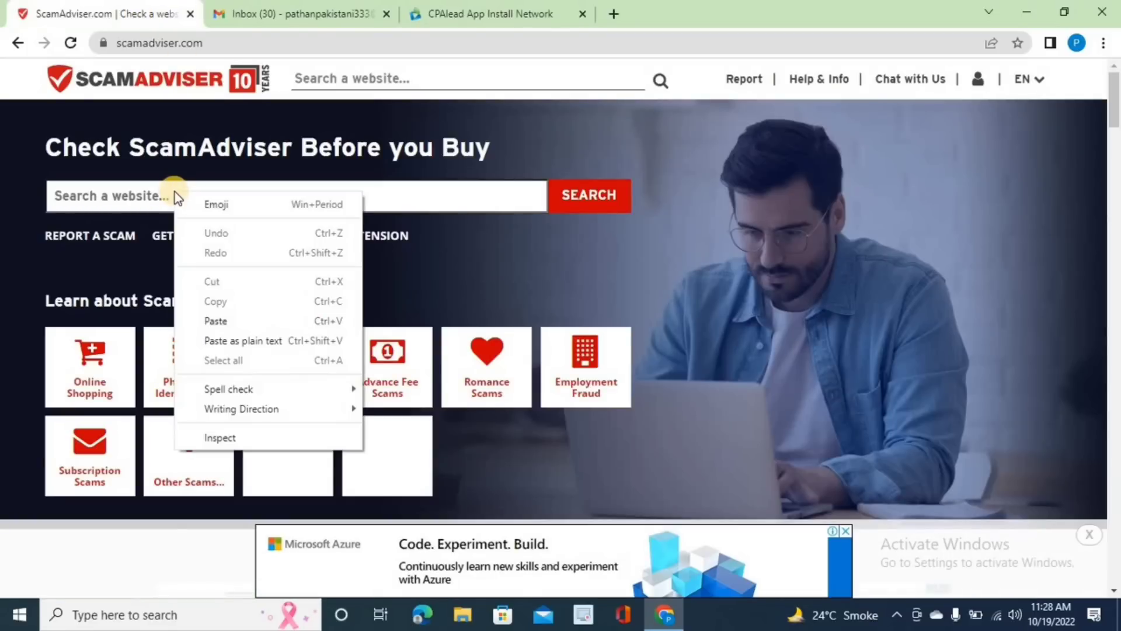
click(215, 320)
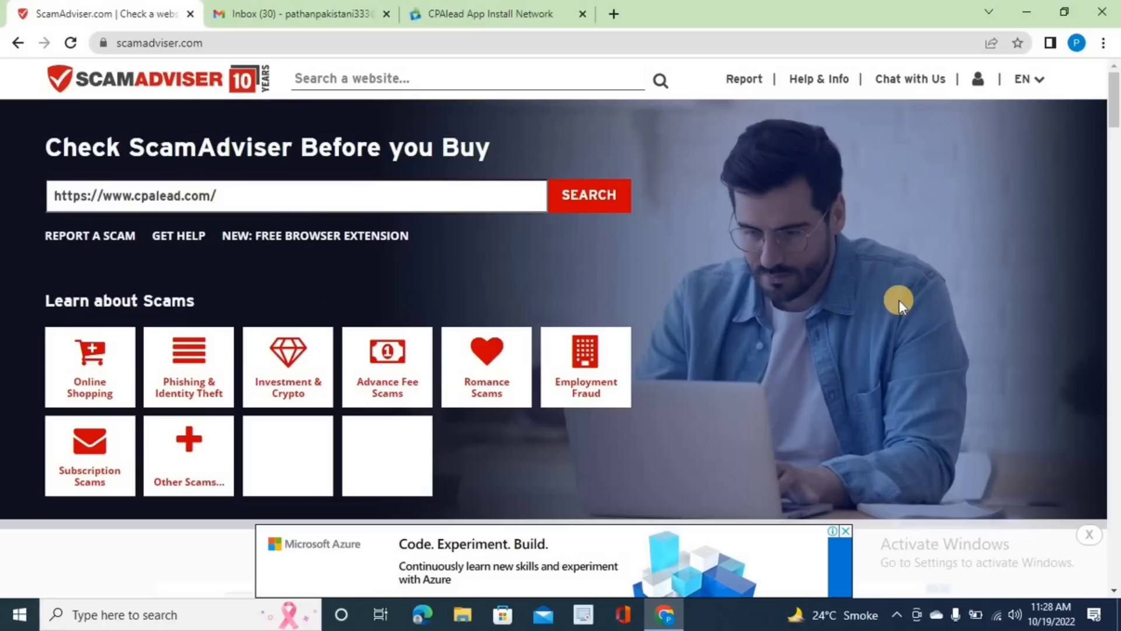
key(Return)
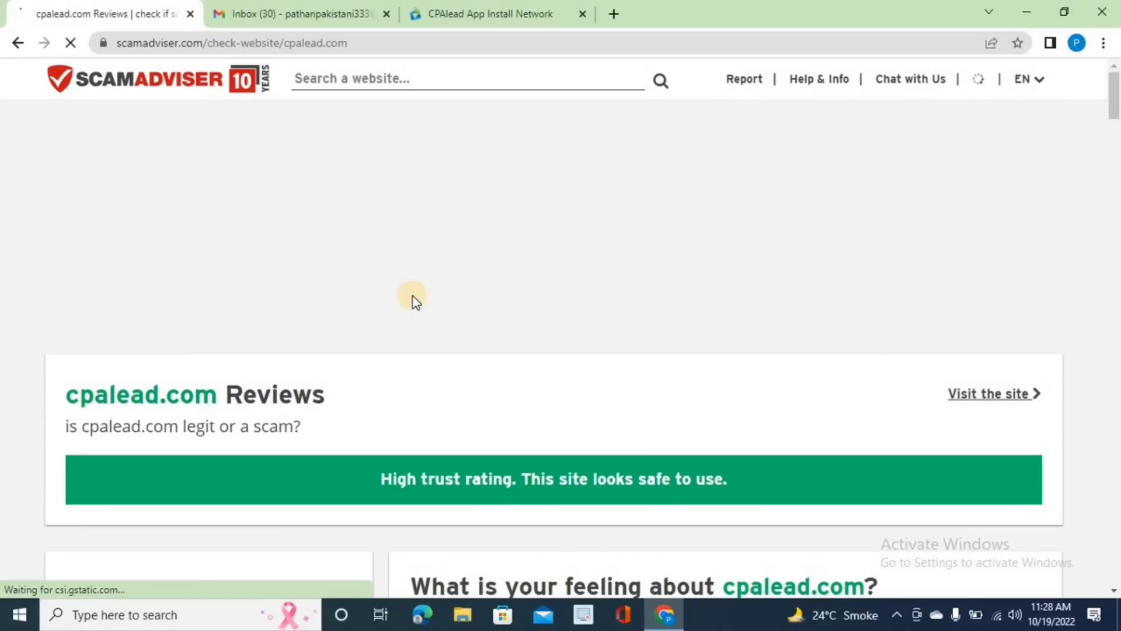
scroll(413, 296, down, 5)
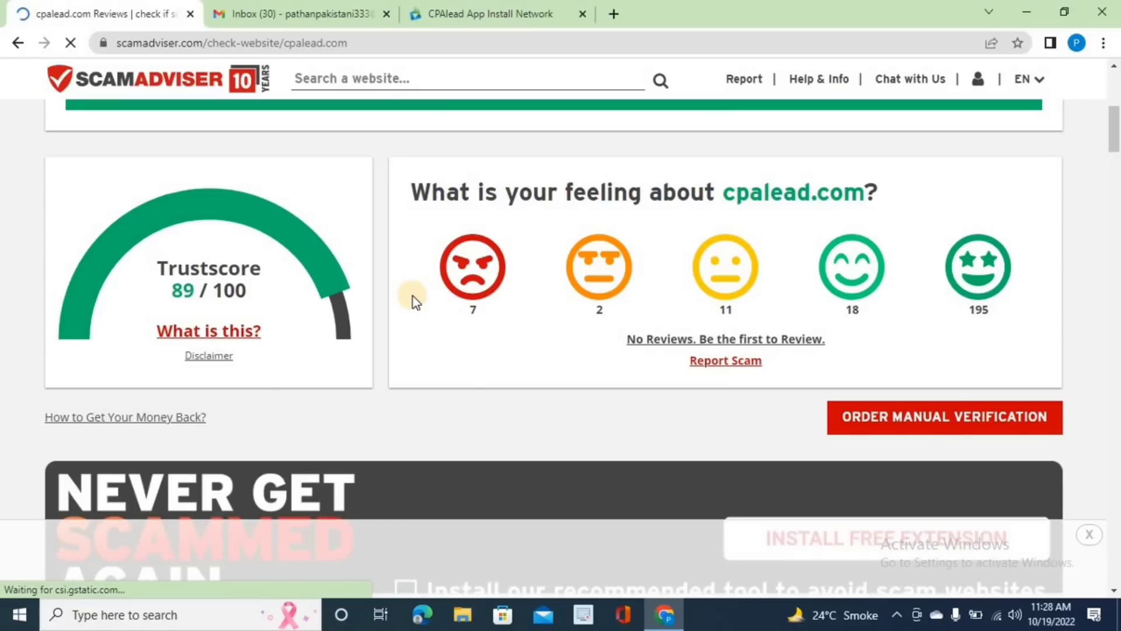
click(514, 9)
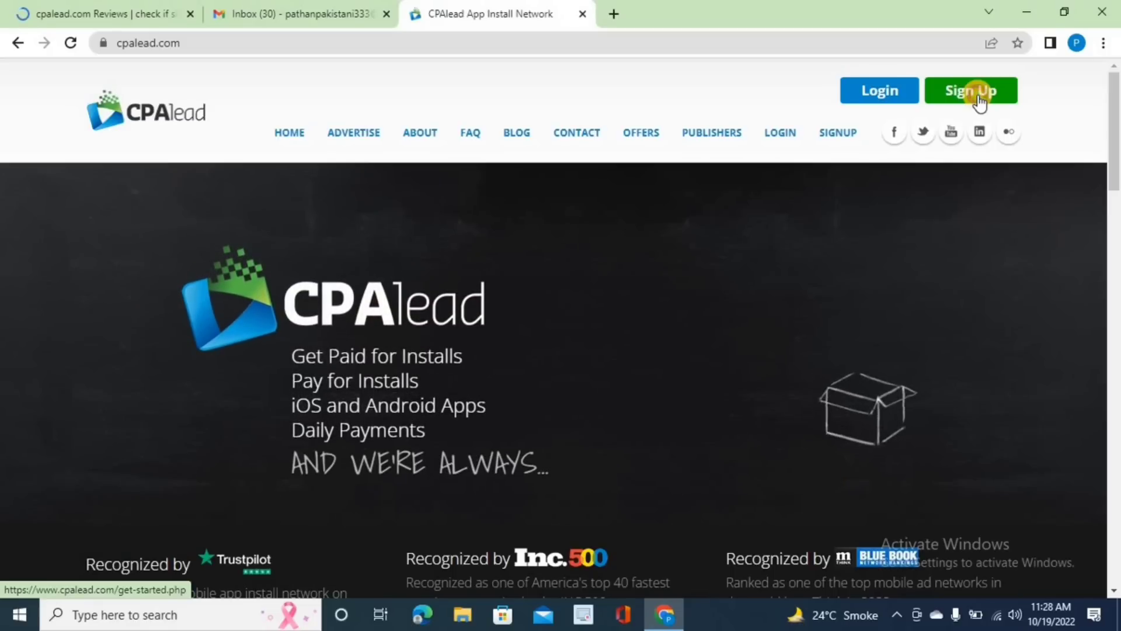
- Open the CPAlead publisher sign-up page at 110% zoom and scroll to the email form
click(979, 103)
key(ctrl+plus)
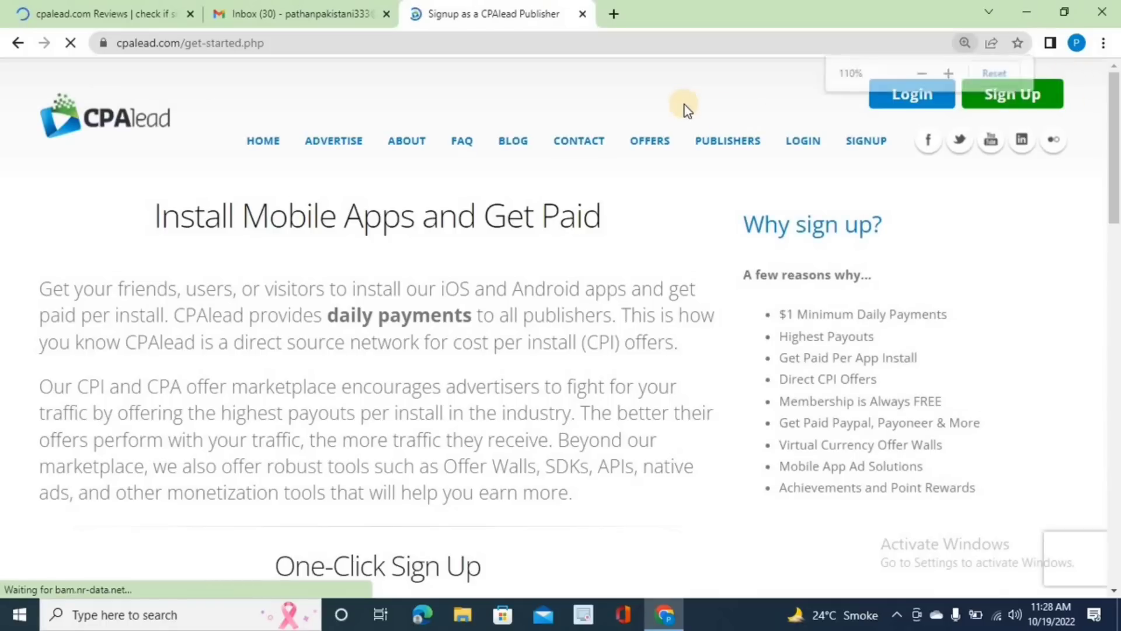
scroll(684, 108, down, 1)
scroll(685, 105, down, 3)
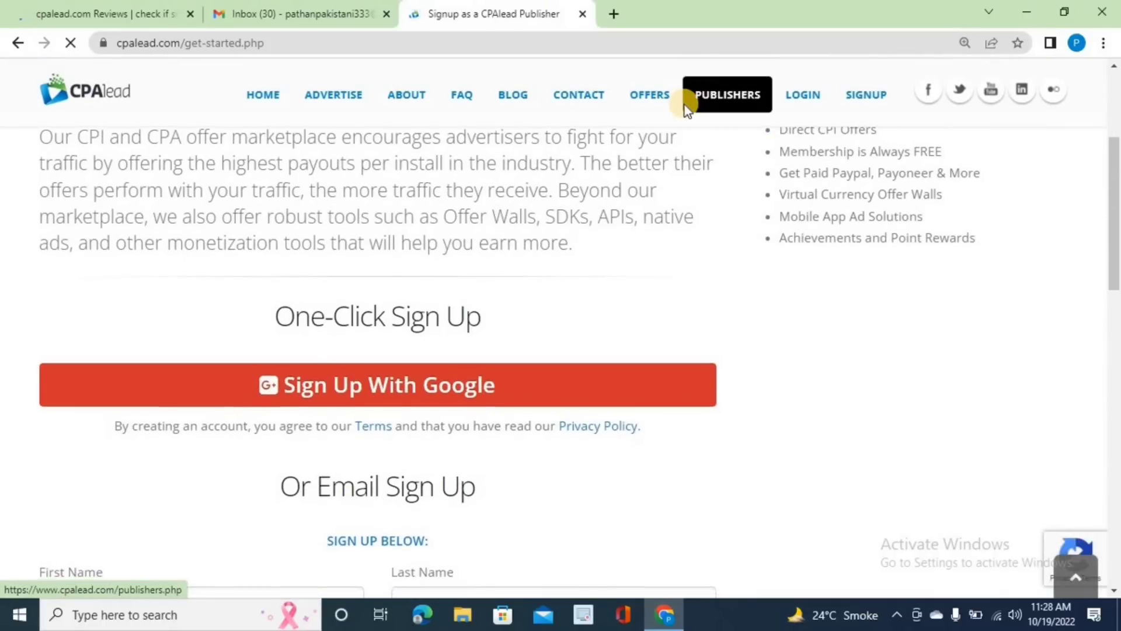
scroll(685, 105, down, 7)
scroll(684, 108, up, 4)
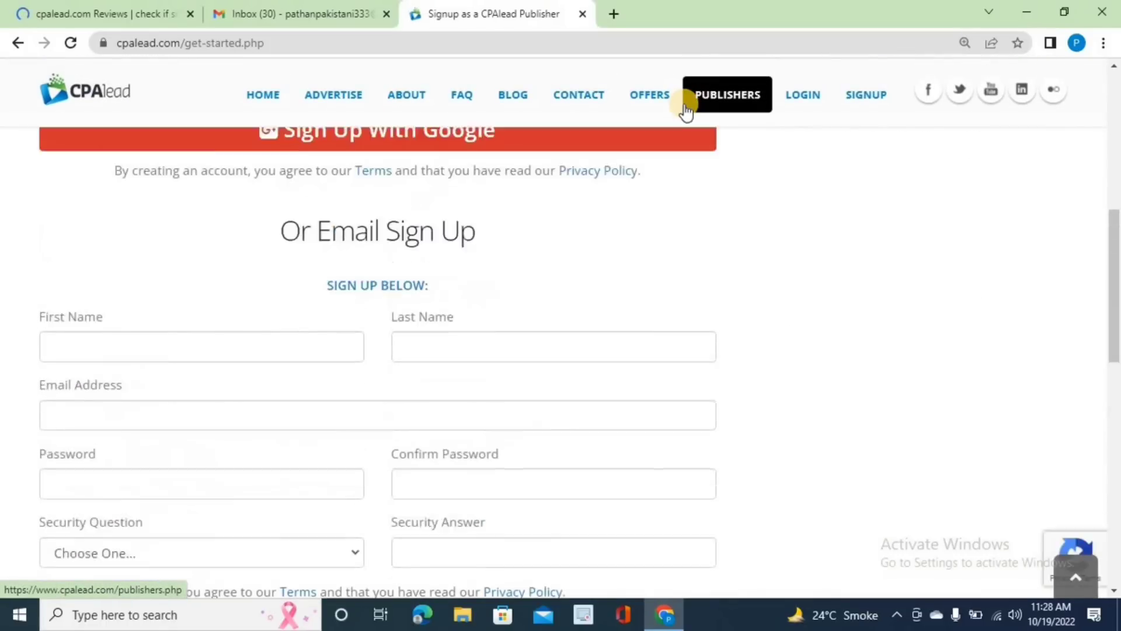
- Enter the first and last name, the saved e-mail address, and the account password twice
click(220, 381)
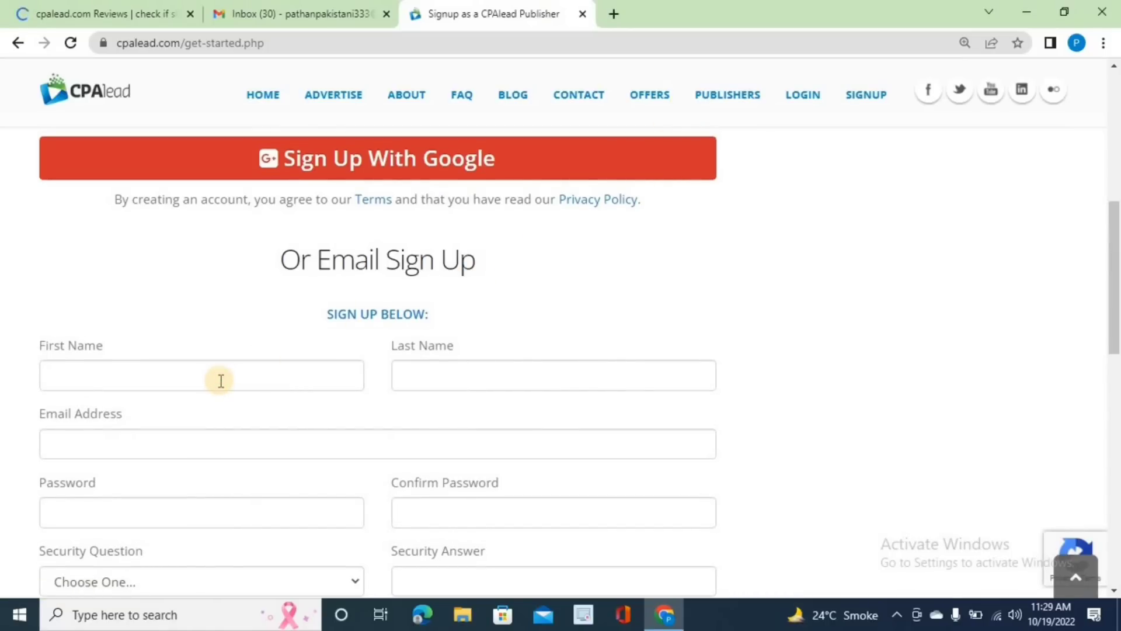
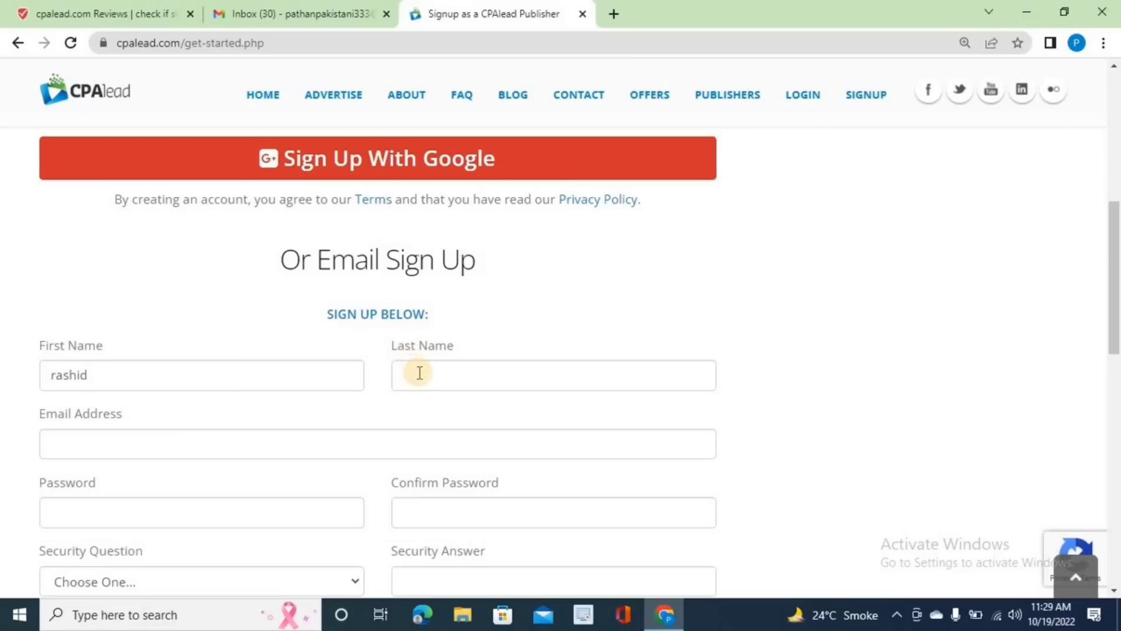
click(420, 373)
click(151, 444)
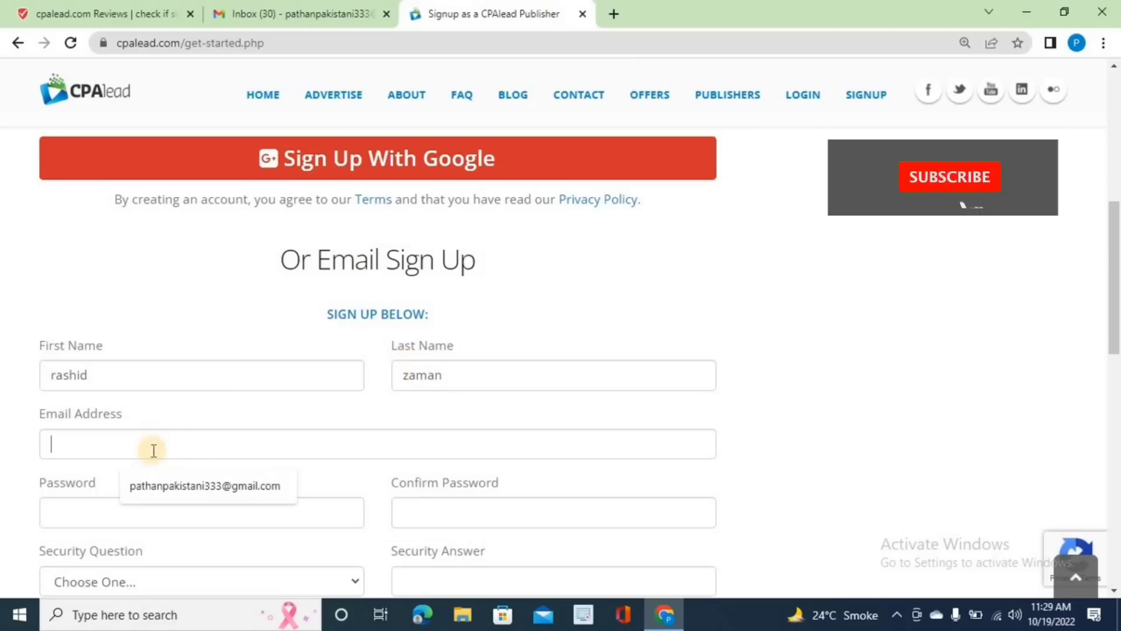
click(169, 485)
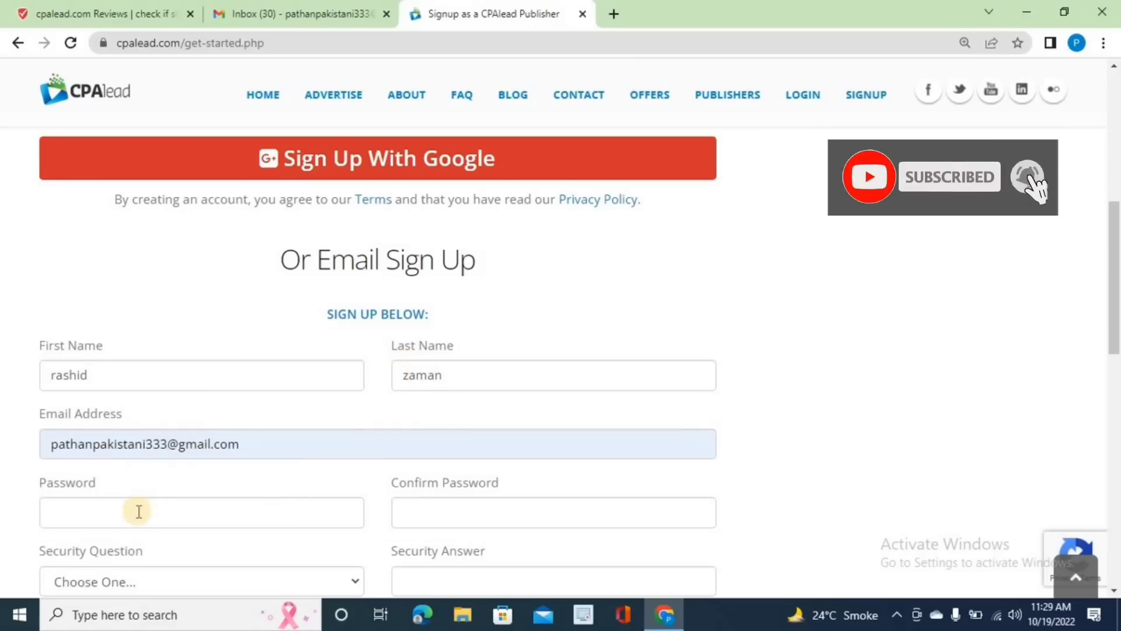
click(139, 511)
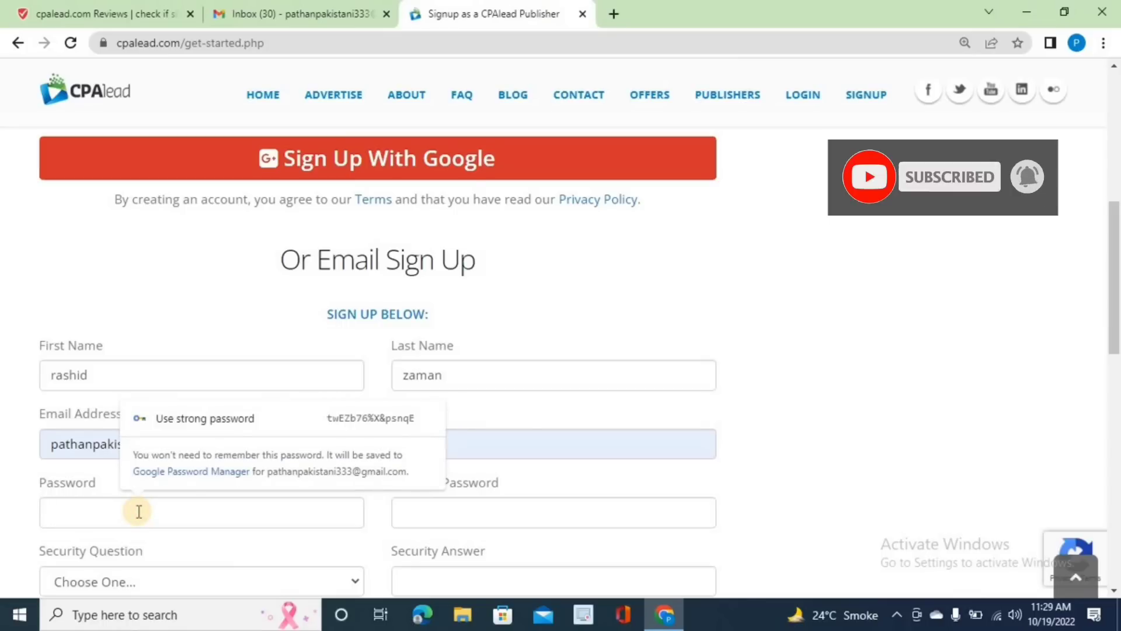
text(•••)
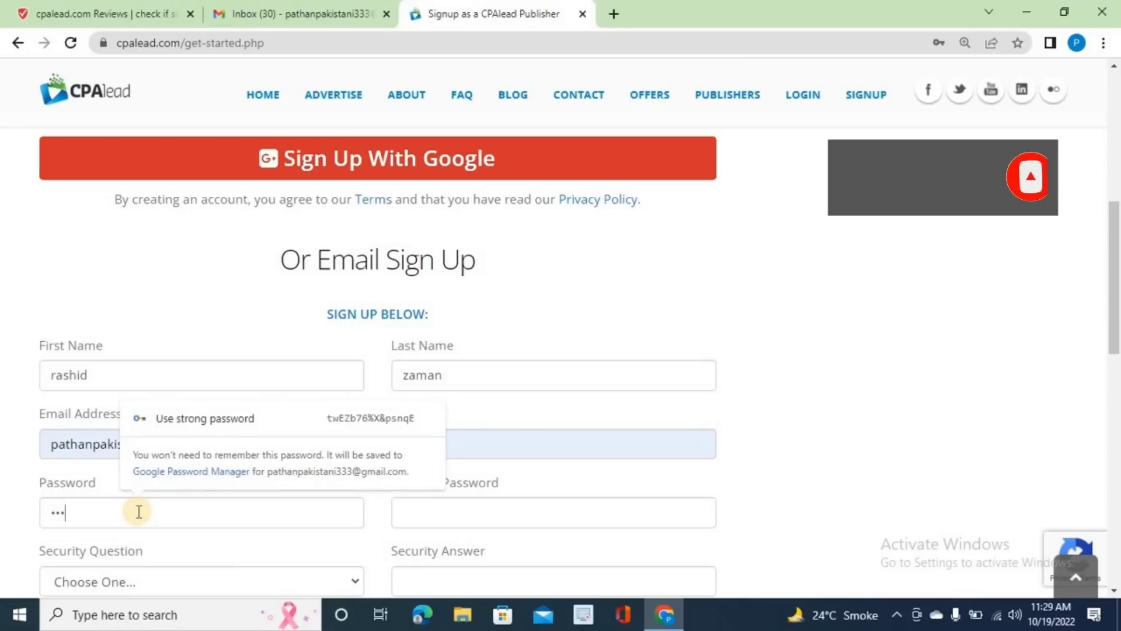
text(••)
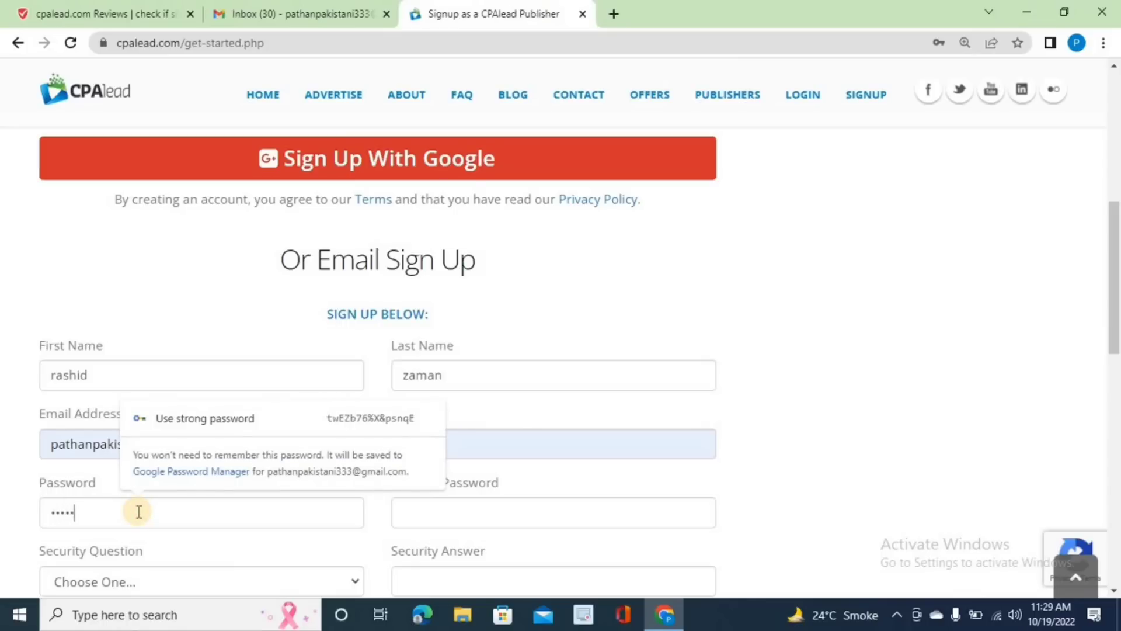
text(••••)
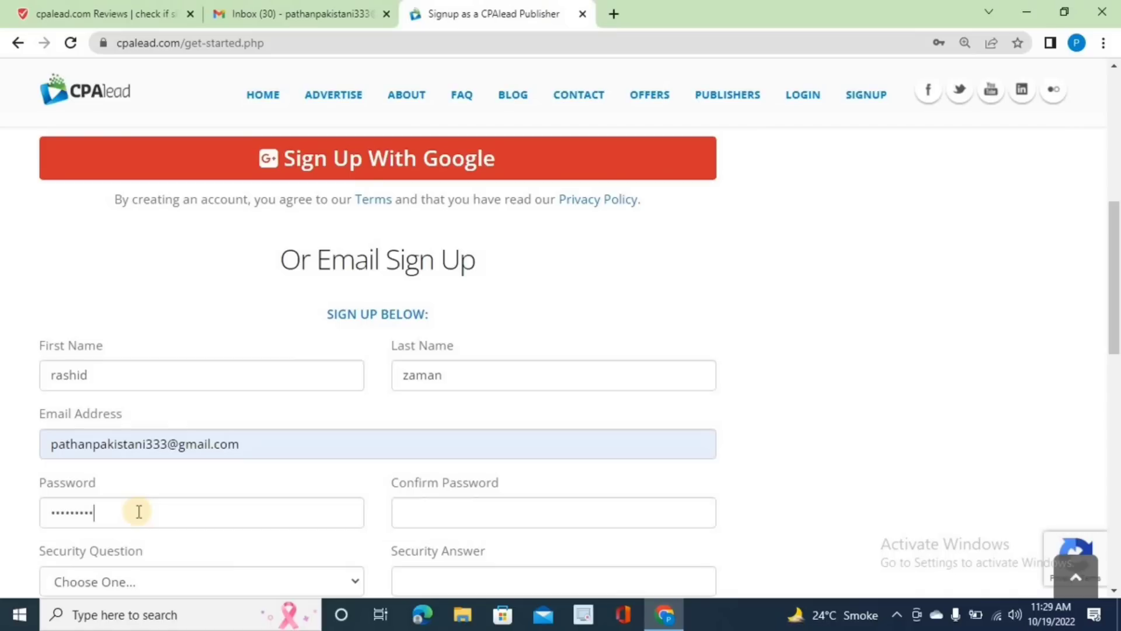
click(426, 502)
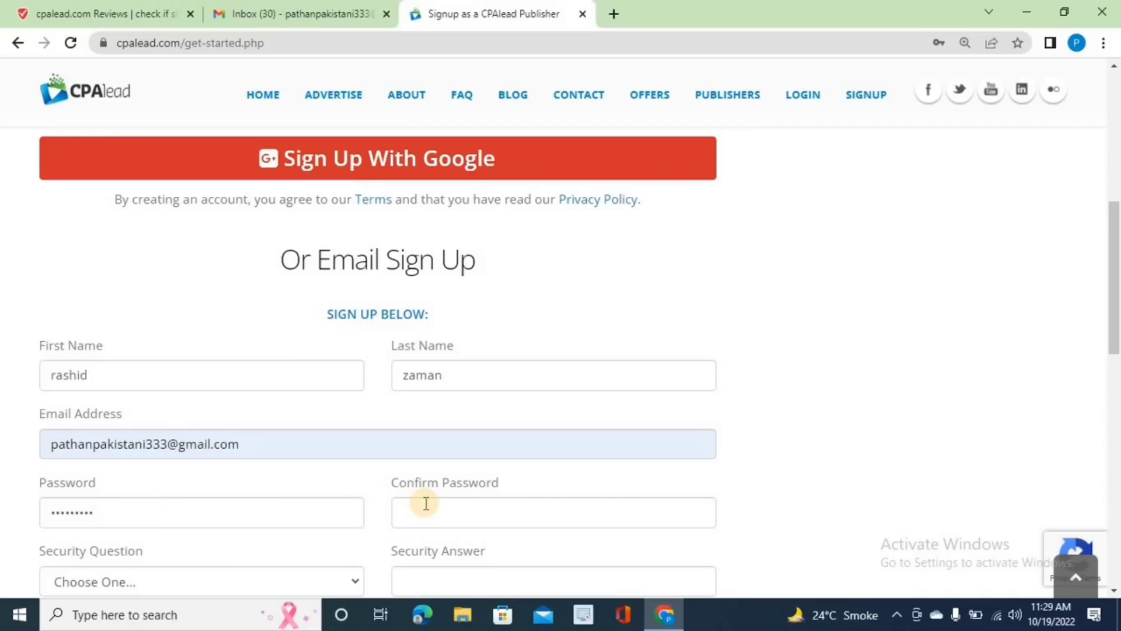
text(•••••••••••)
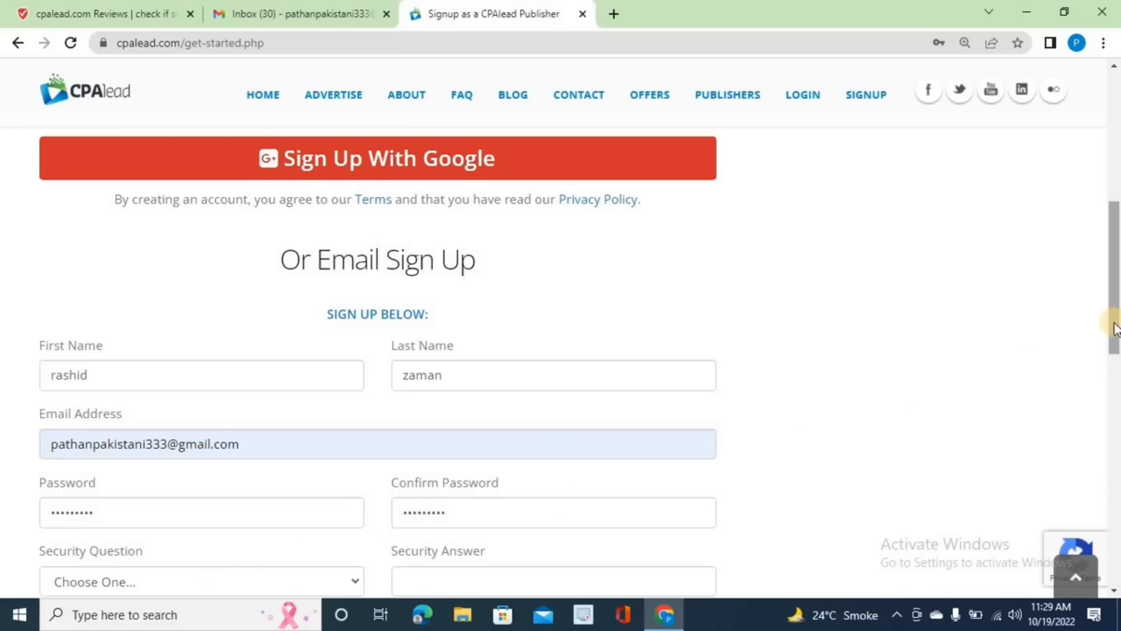
- Choose the favorite aunt or uncle security question, enter its answer, and submit the form
drag(1116, 326, 1117, 377)
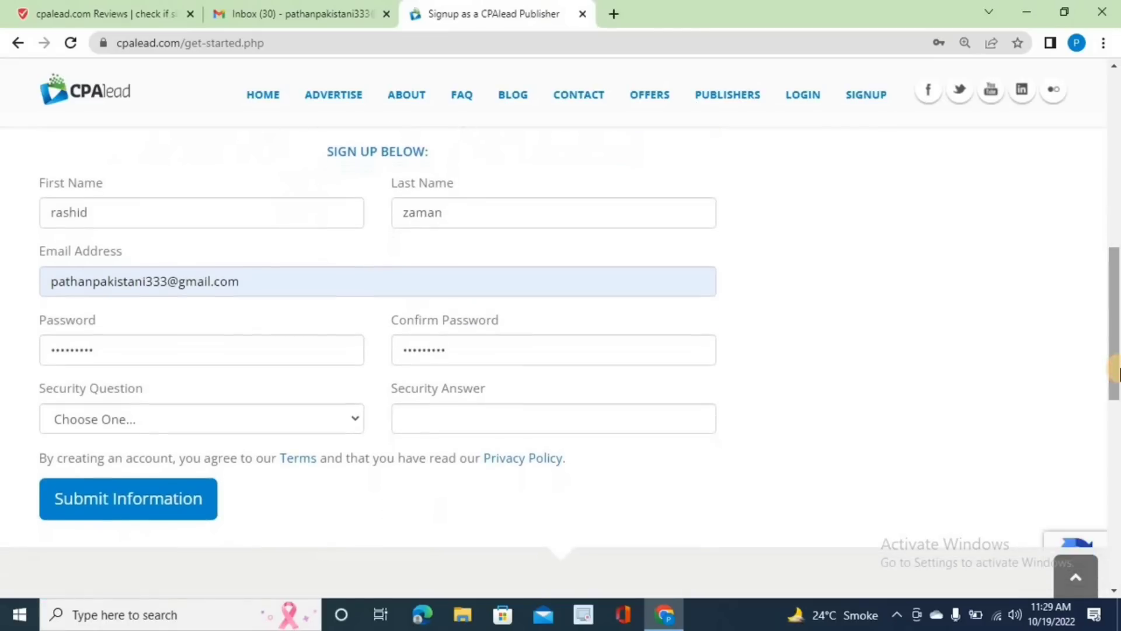
click(346, 423)
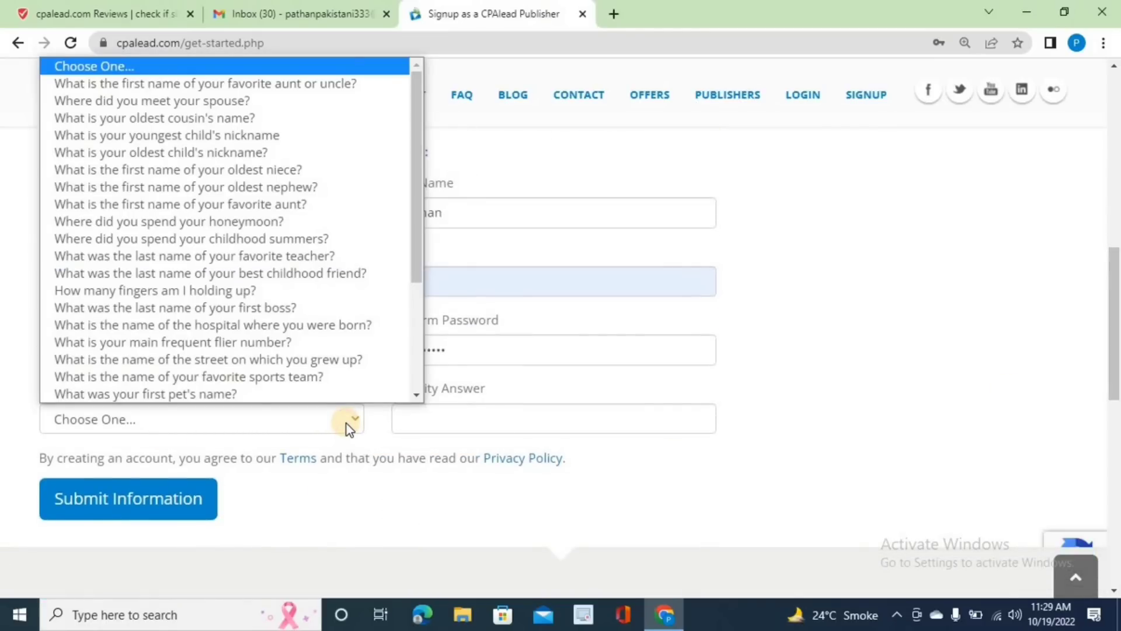
click(201, 85)
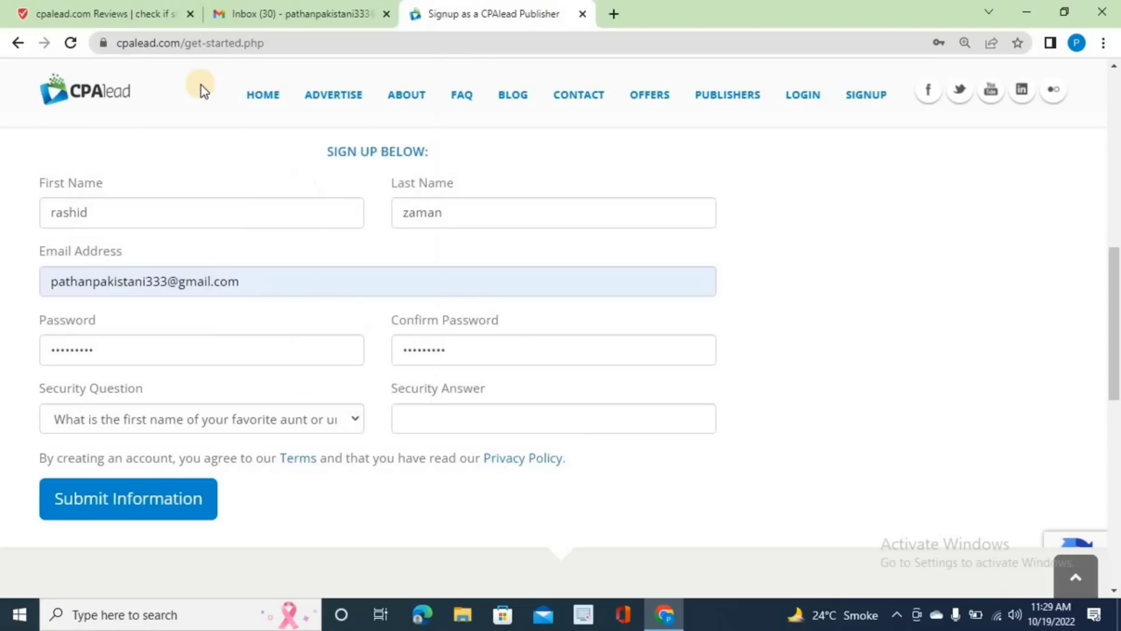
click(503, 415)
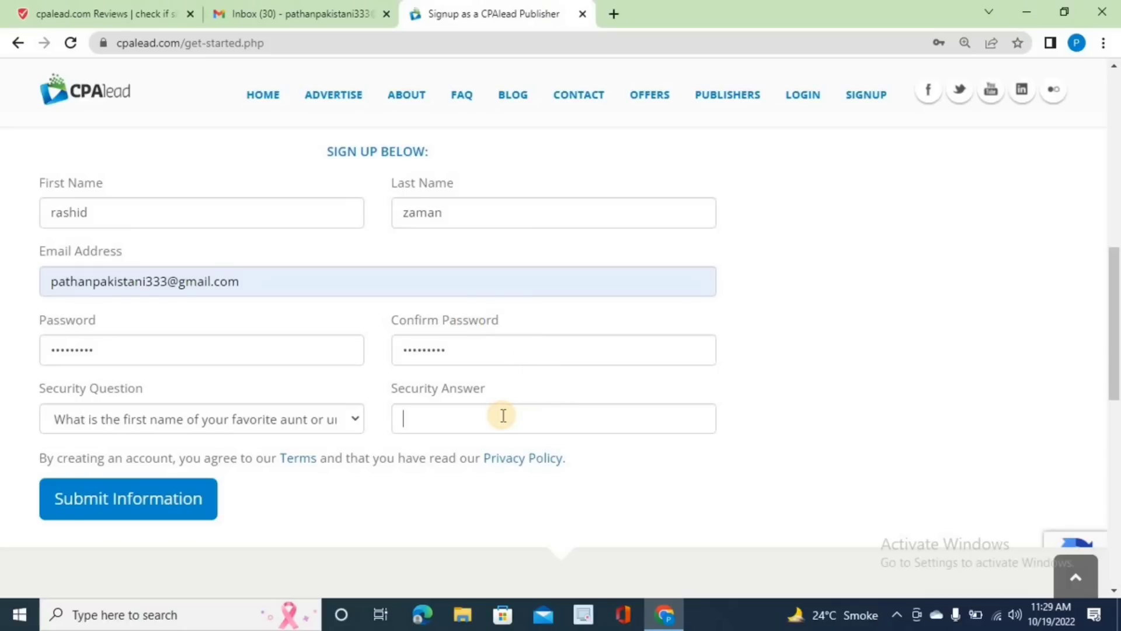
click(159, 512)
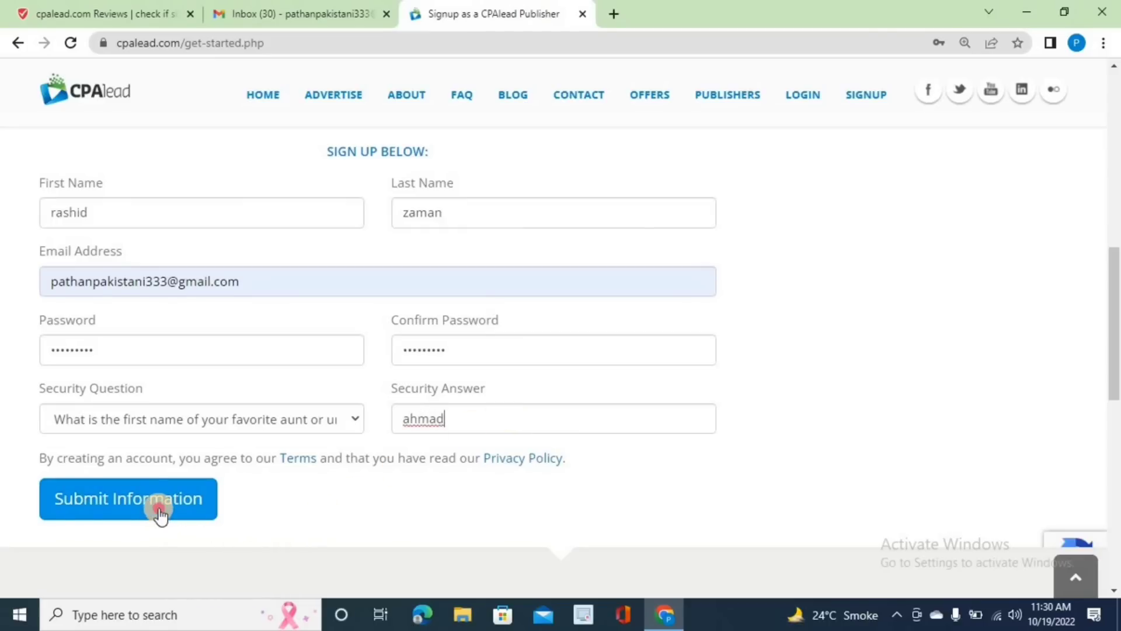
click(161, 512)
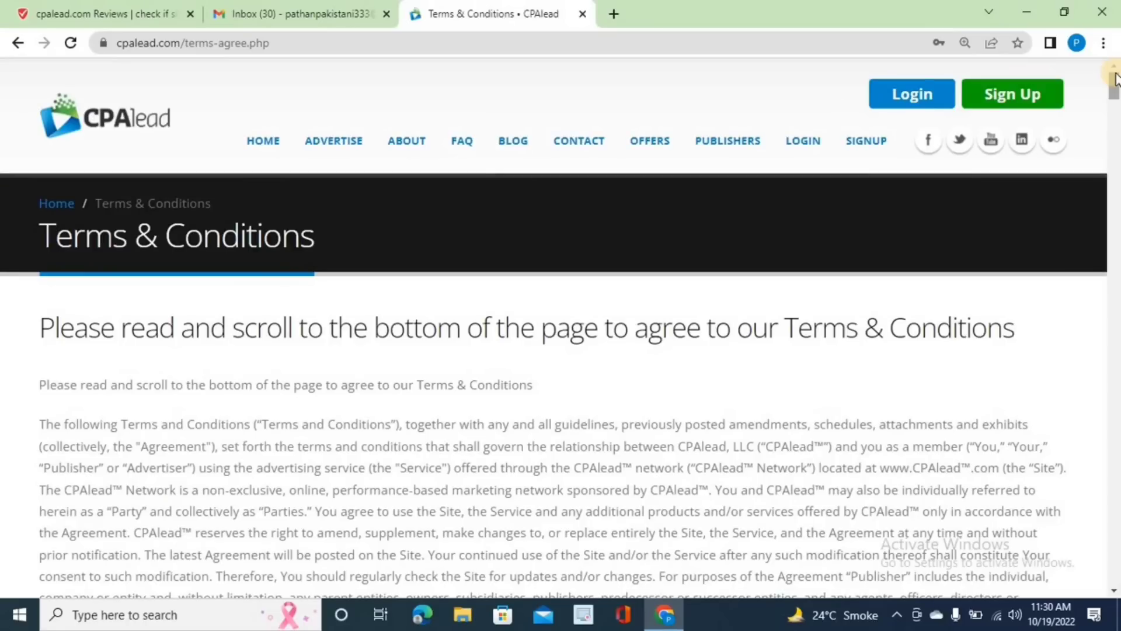
- Scroll to the end of the Terms & Conditions and tick the age and terms agreement
scroll(1115, 79, down, 15)
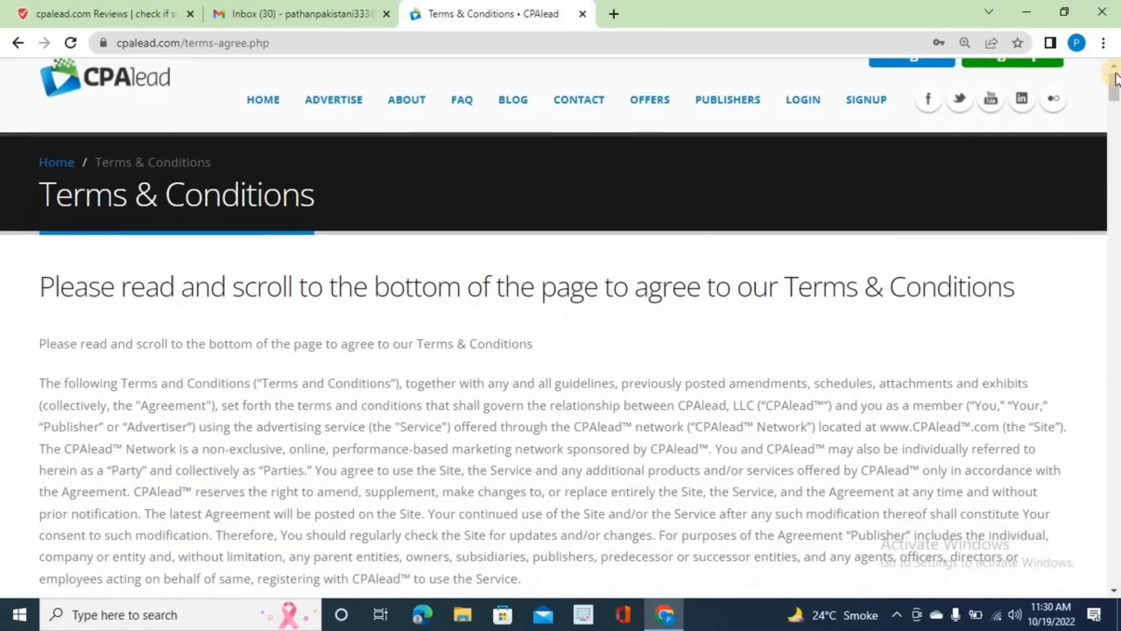
scroll(1115, 79, down, 20)
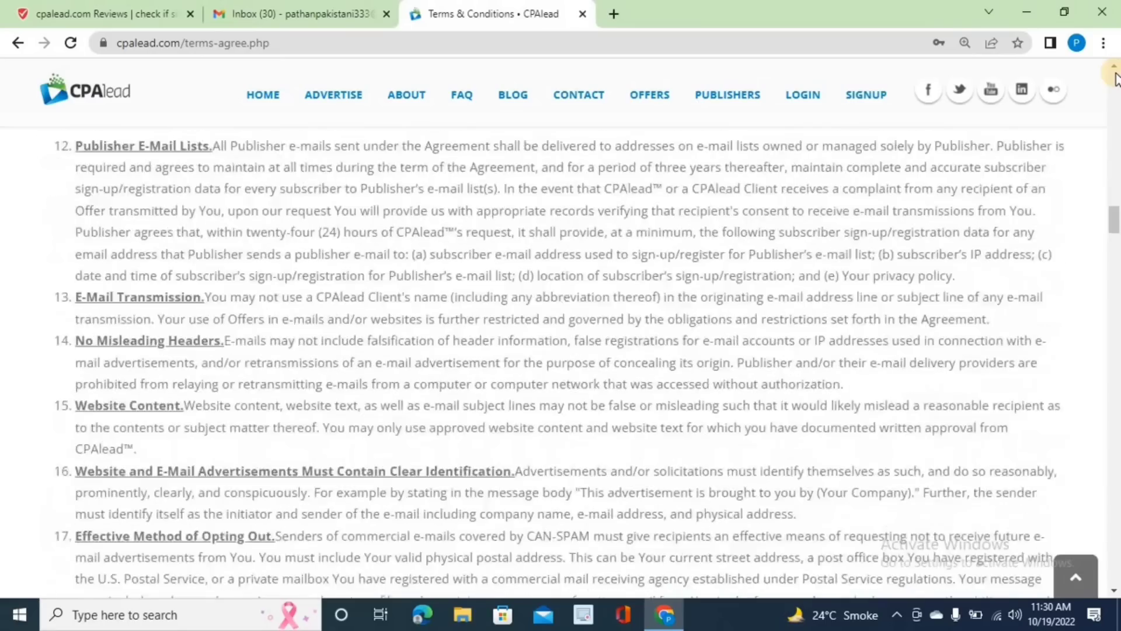
scroll(1115, 79, down, 20)
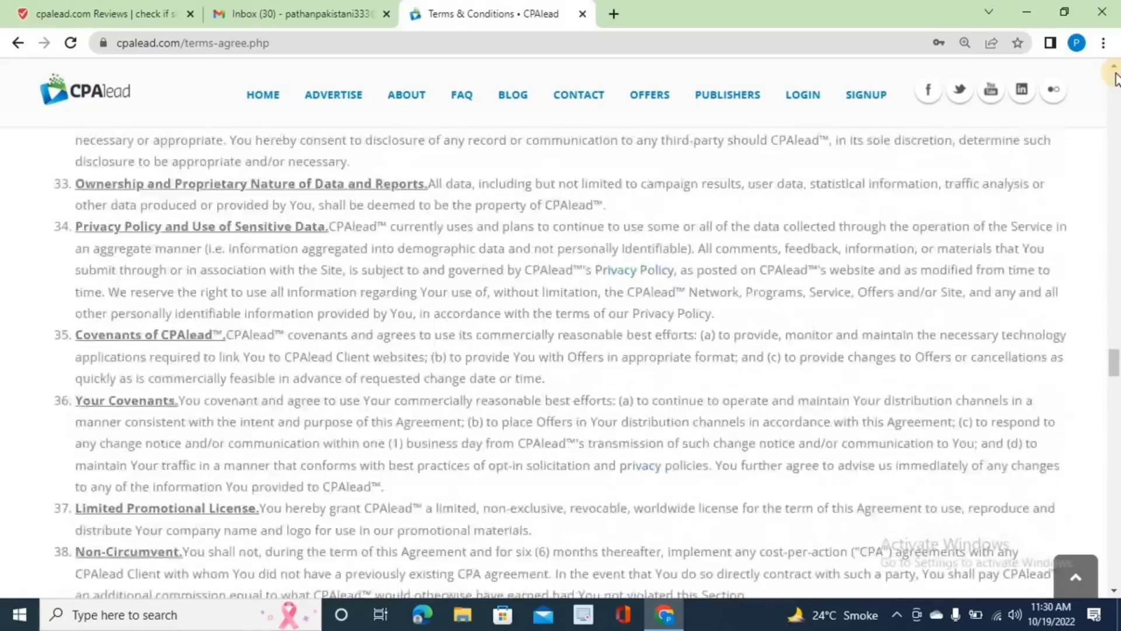
scroll(1116, 79, down, 20)
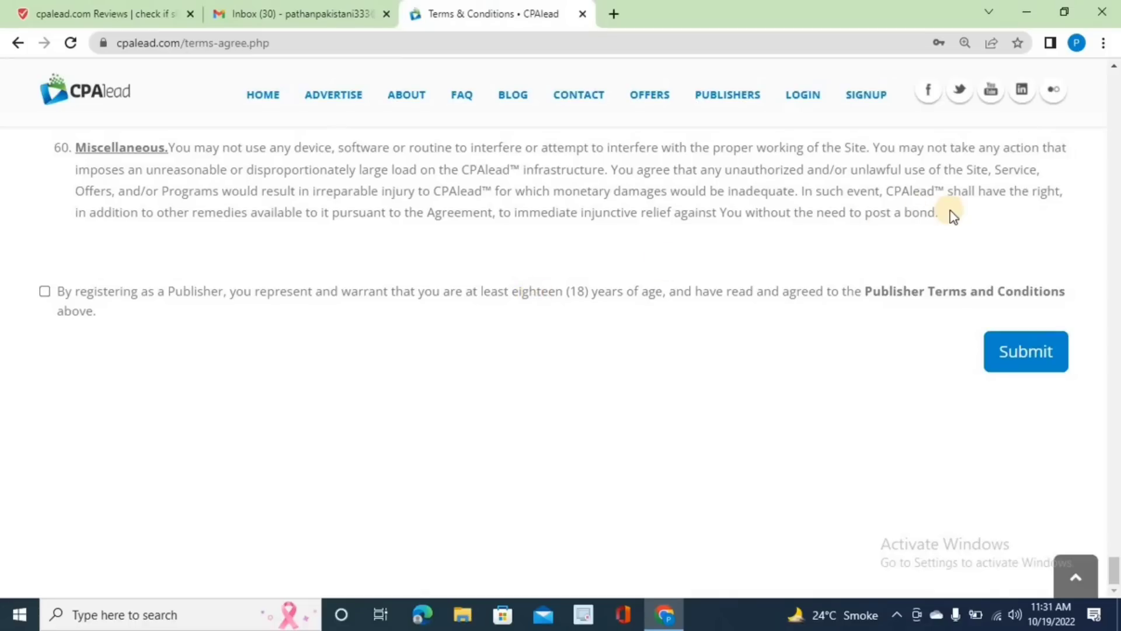
click(44, 290)
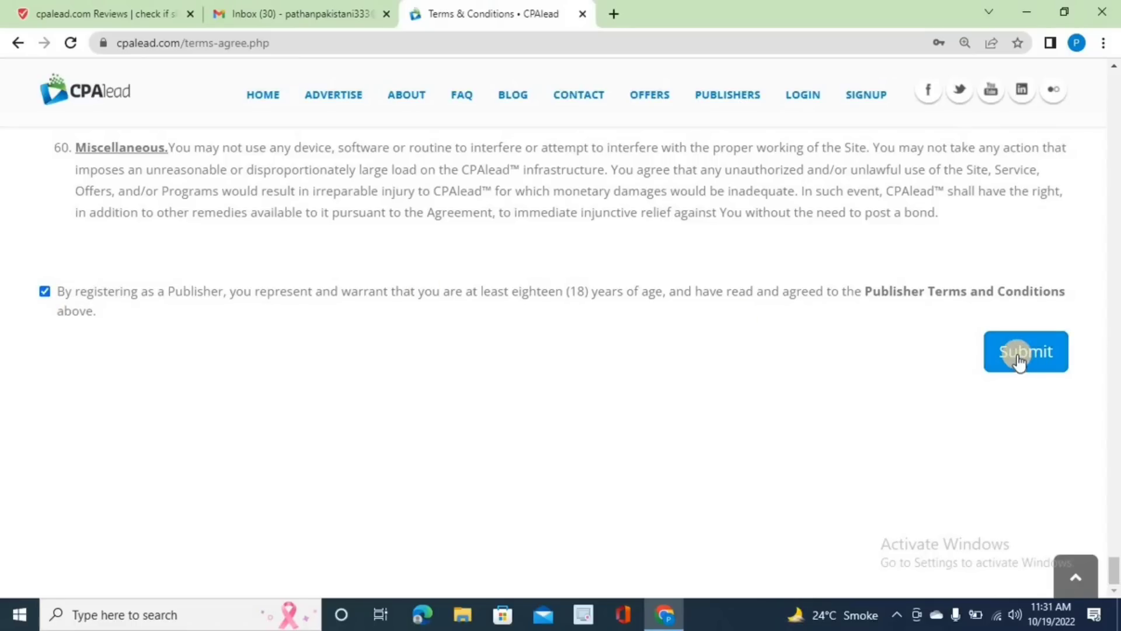
- Submit the publisher registration, open the new account dashboard, then switch to the Gmail inbox
click(1019, 356)
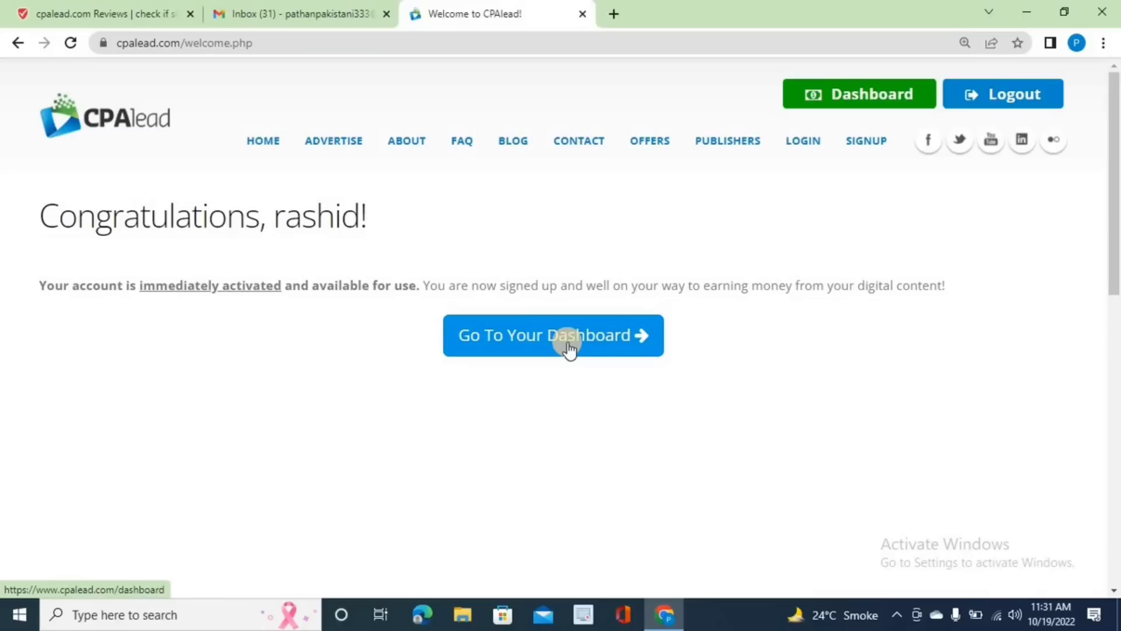
click(567, 344)
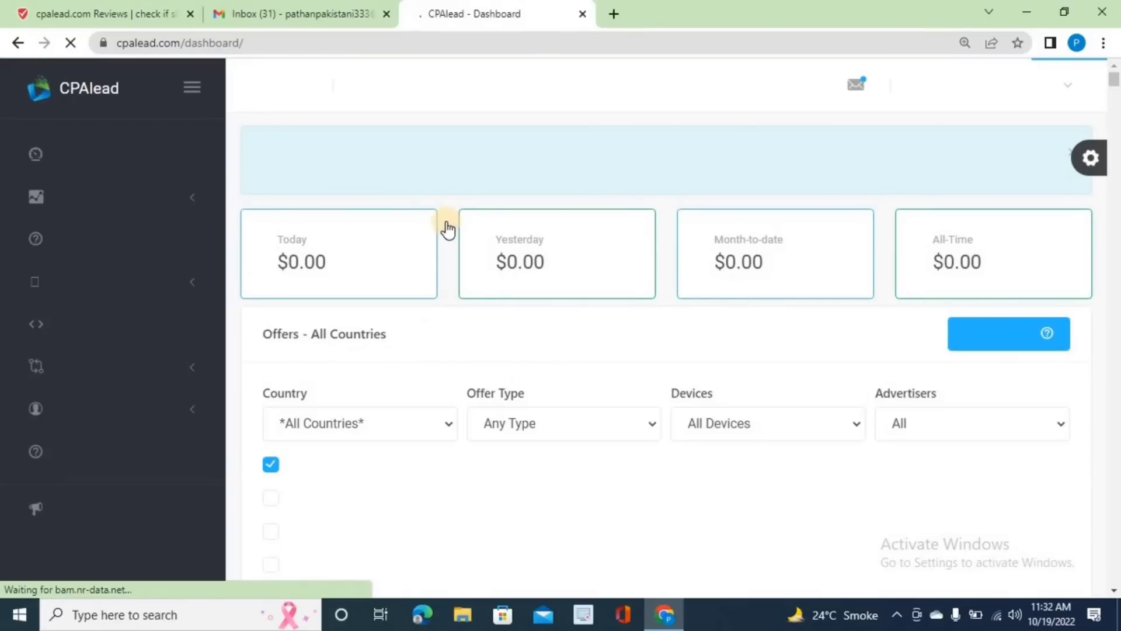
click(250, 9)
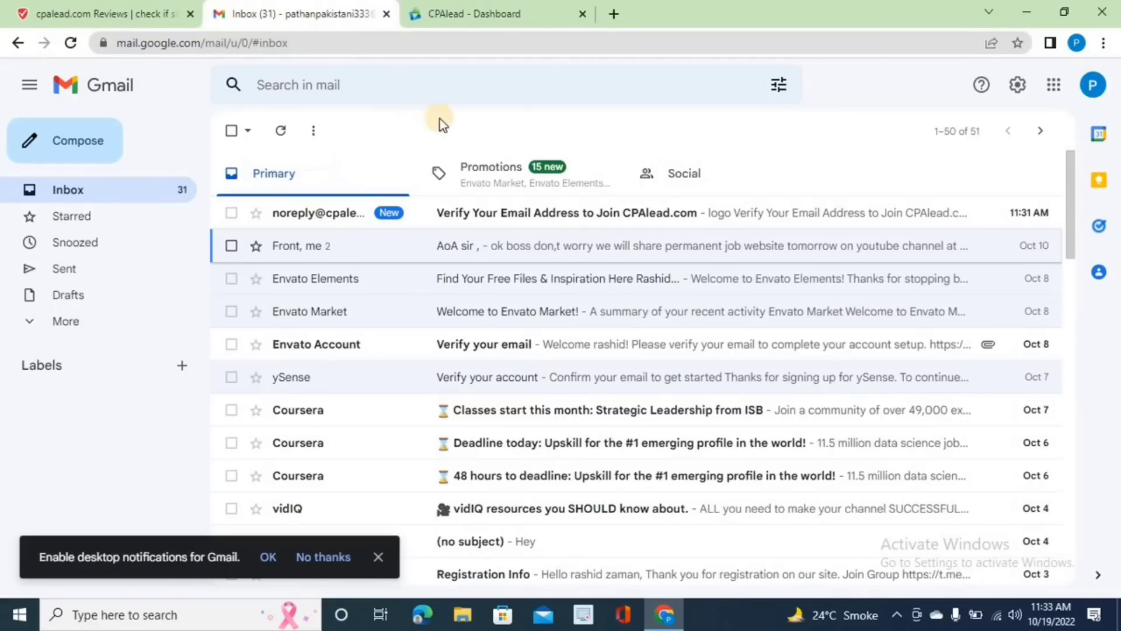
- Open CPAlead's 'Verify Your Email Address' message in Gmail and follow its Email Verification Link
click(530, 216)
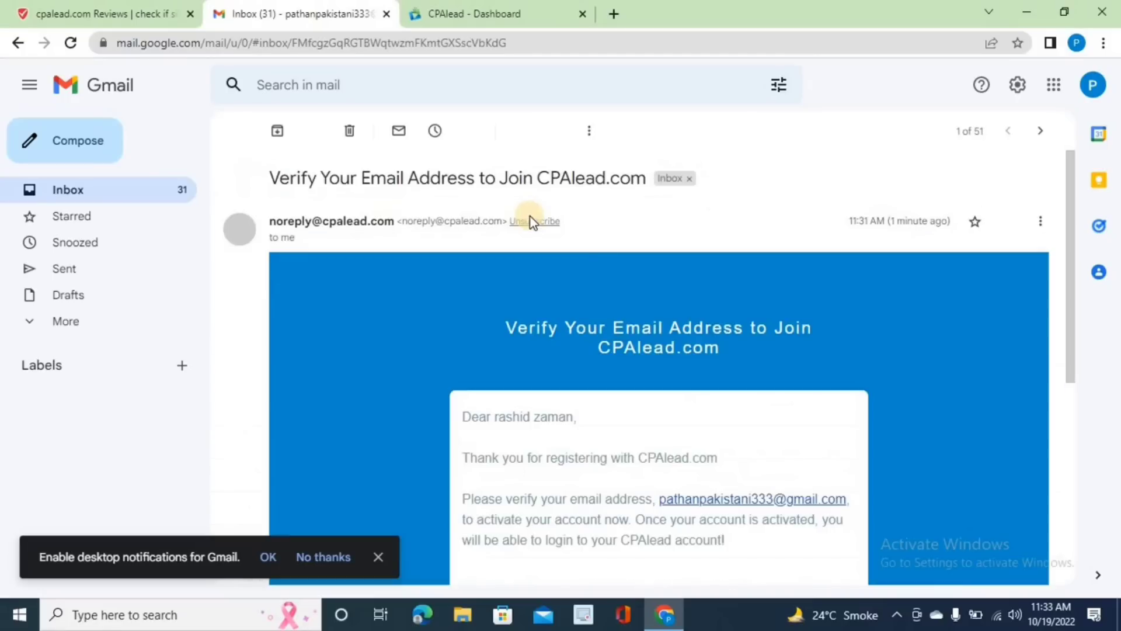
scroll(662, 374, down, 1)
scroll(662, 374, down, 3)
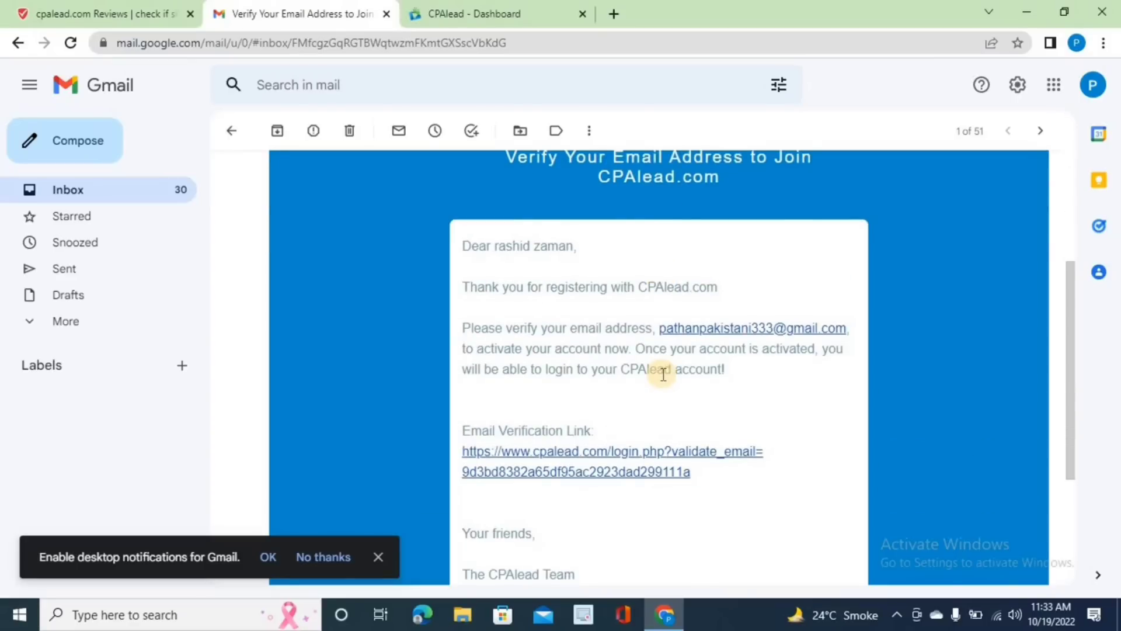
click(542, 453)
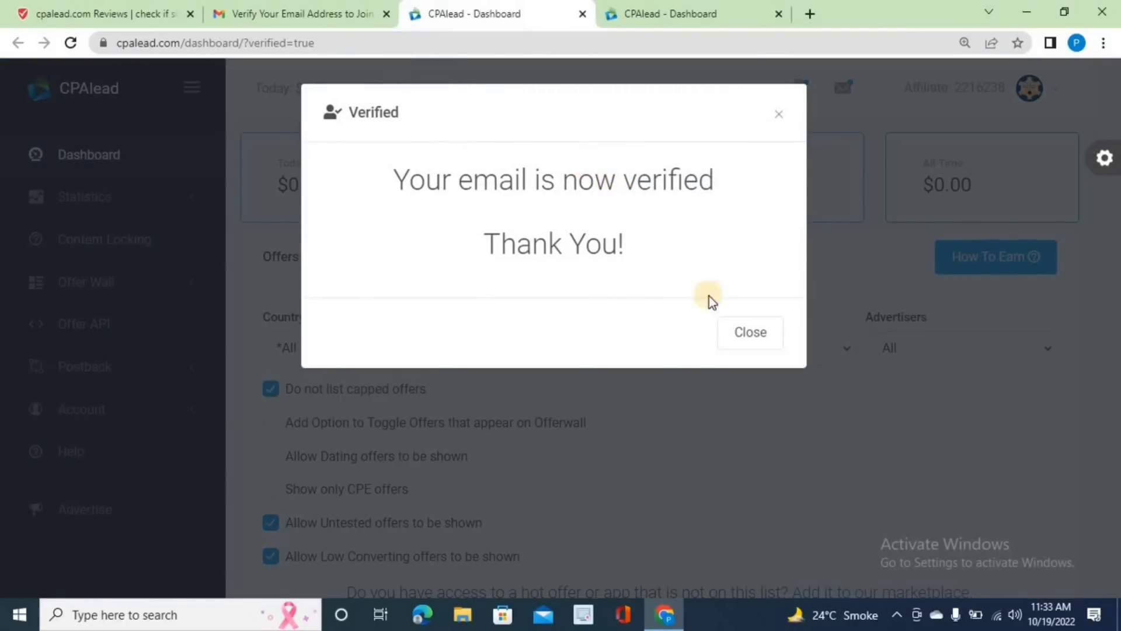
- Close the email-verified and new-messages popups on the CPAlead dashboard
click(741, 339)
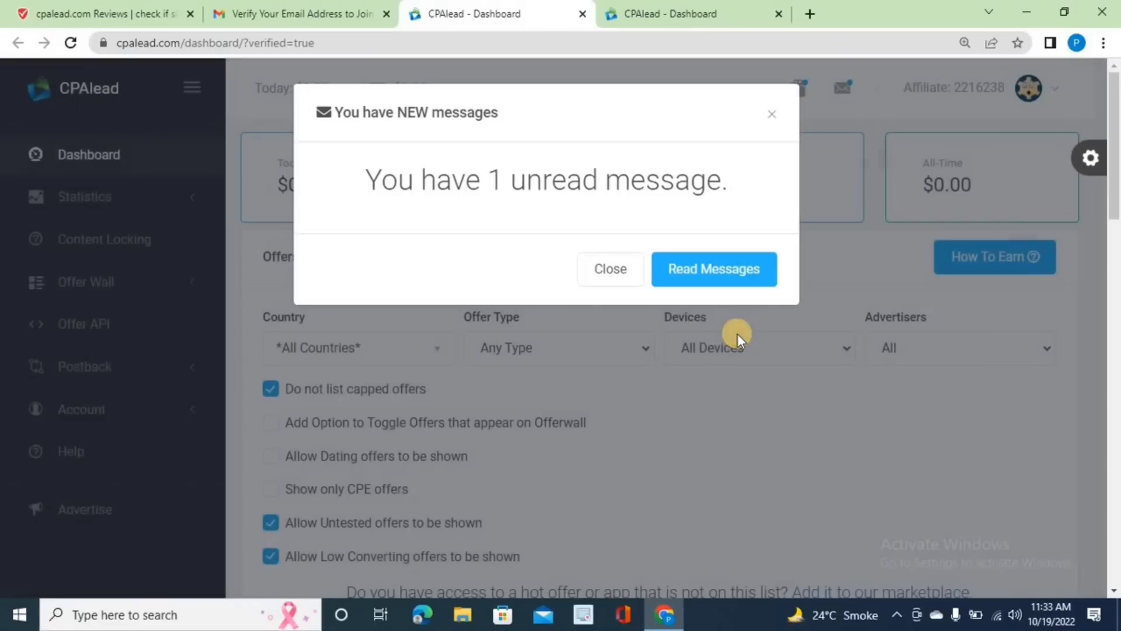
click(608, 266)
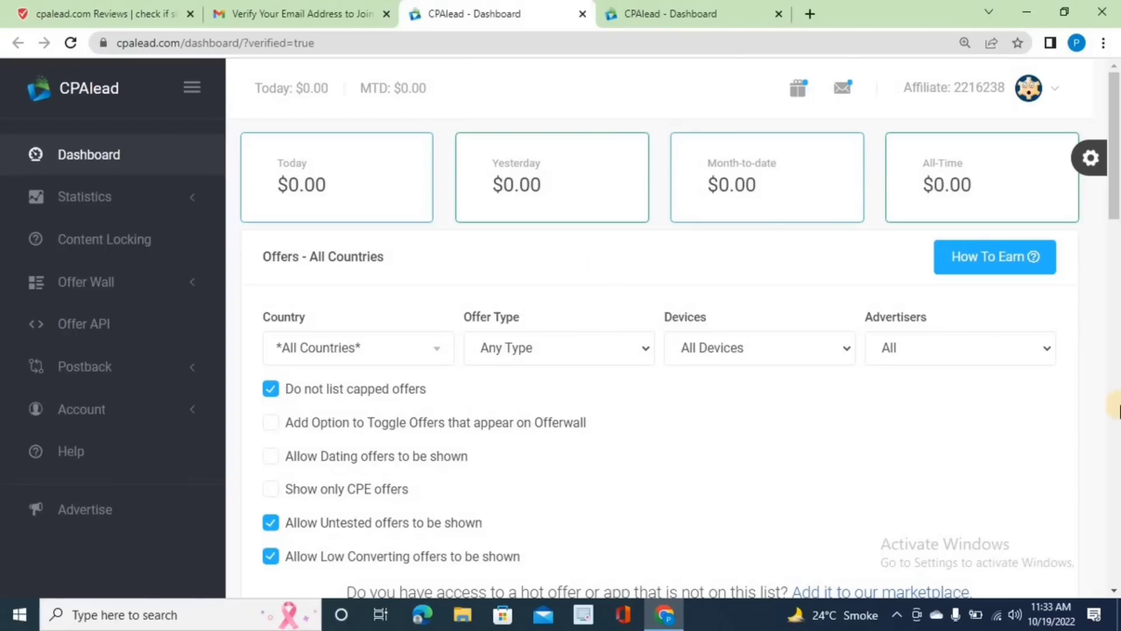
click(1118, 409)
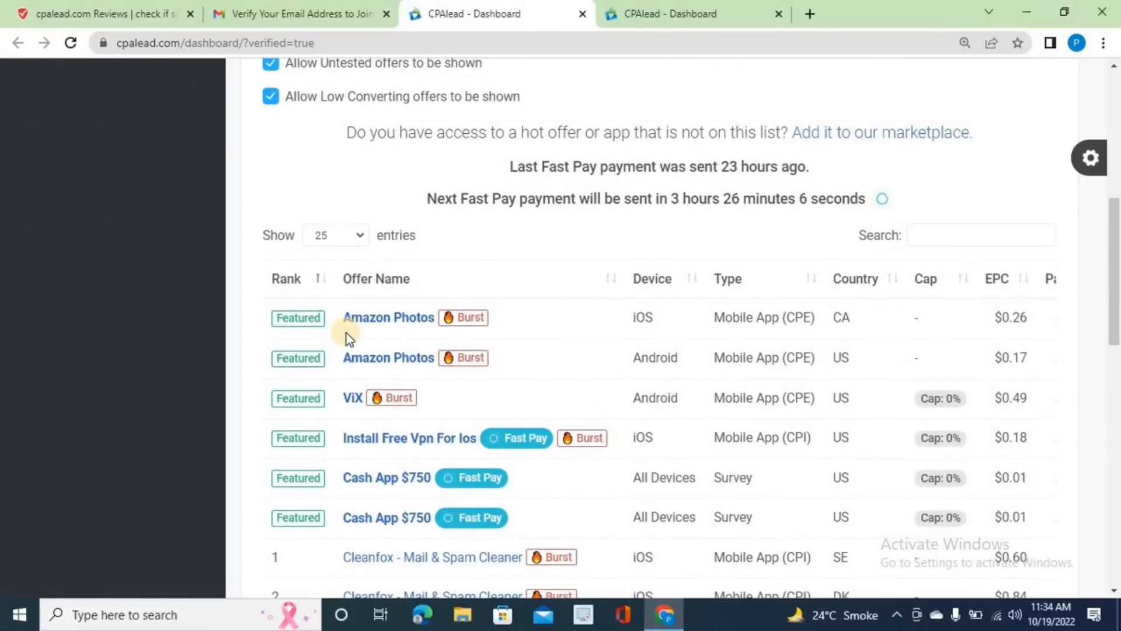
- Zoom in and scroll through the offers table, then zoom back out
key(ctrl+plus)
scroll(901, 412, down, 7)
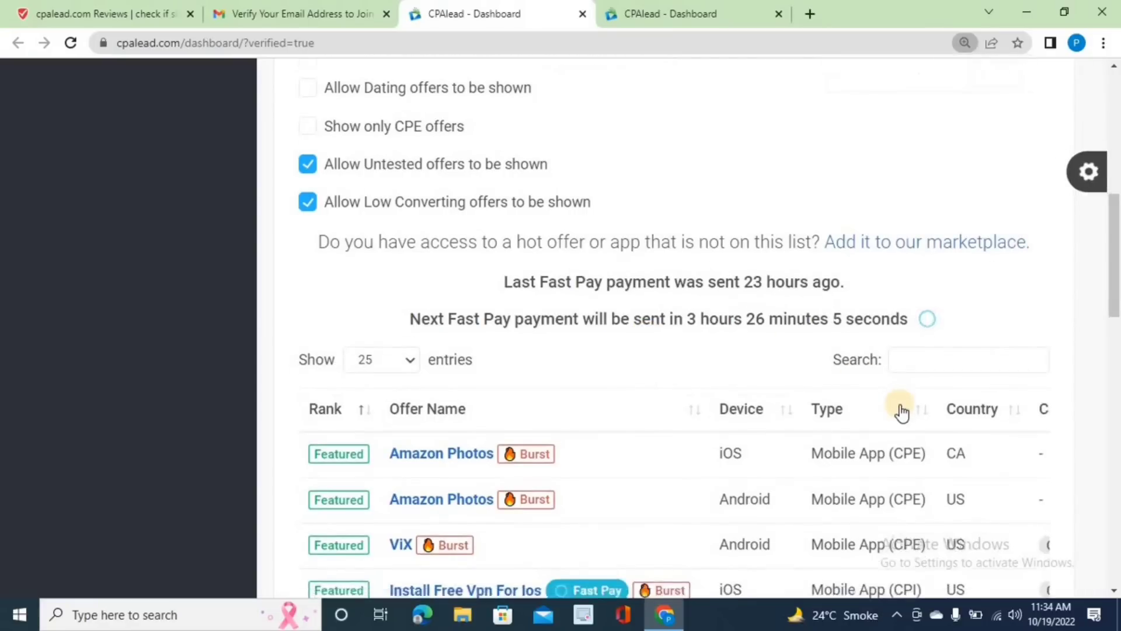
scroll(901, 405, down, 8)
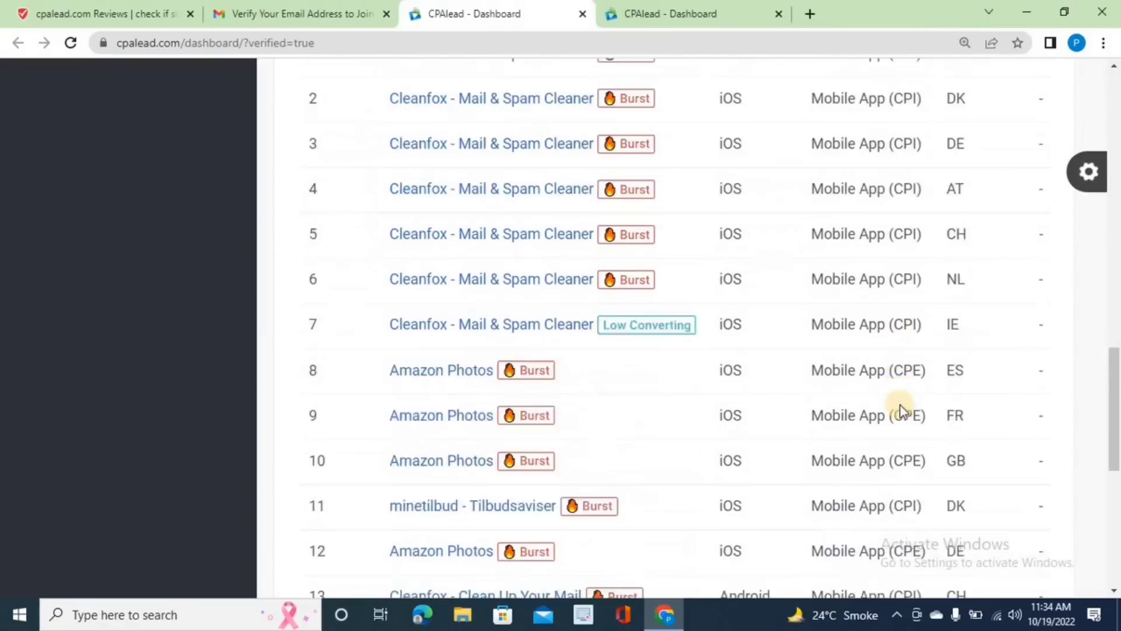
scroll(901, 406, up, 1)
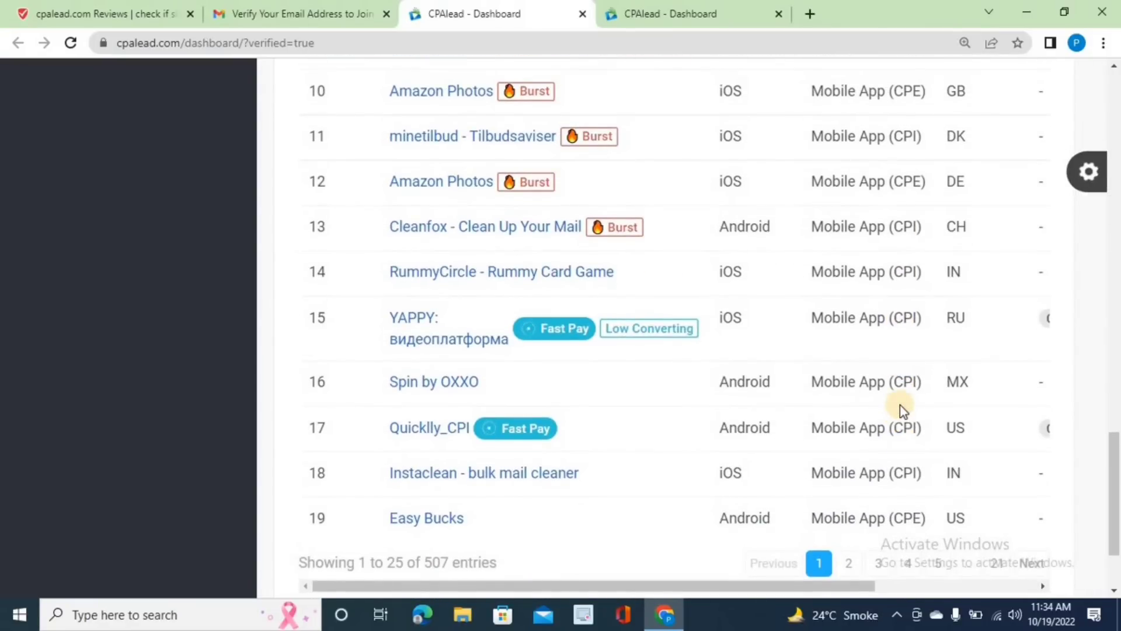
key(ctrl+minus)
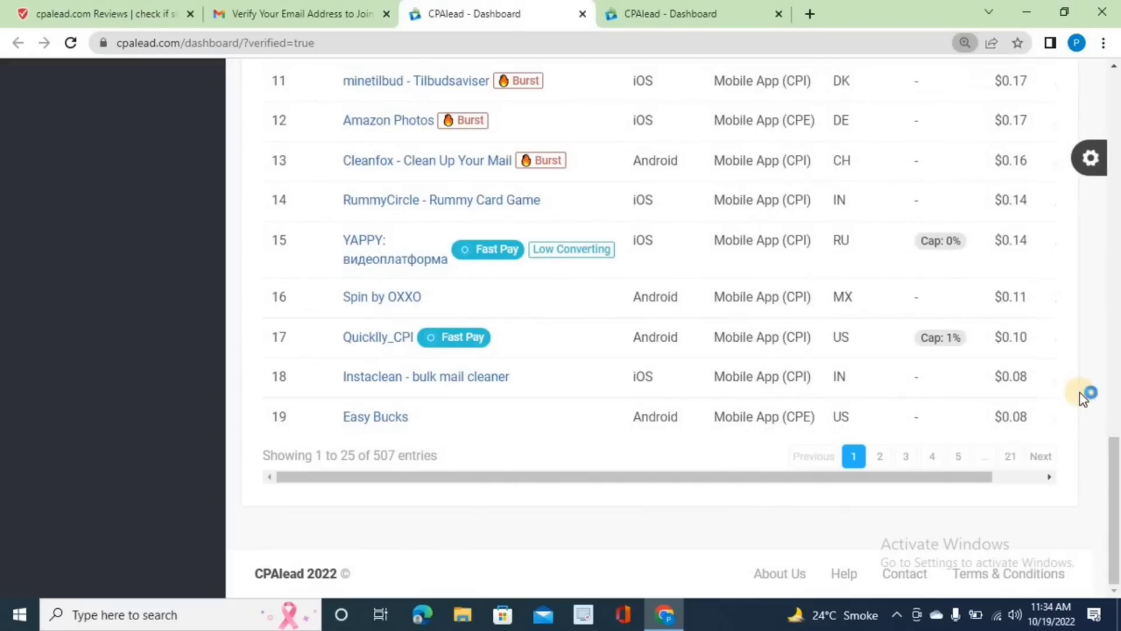
scroll(1083, 399, up, 8)
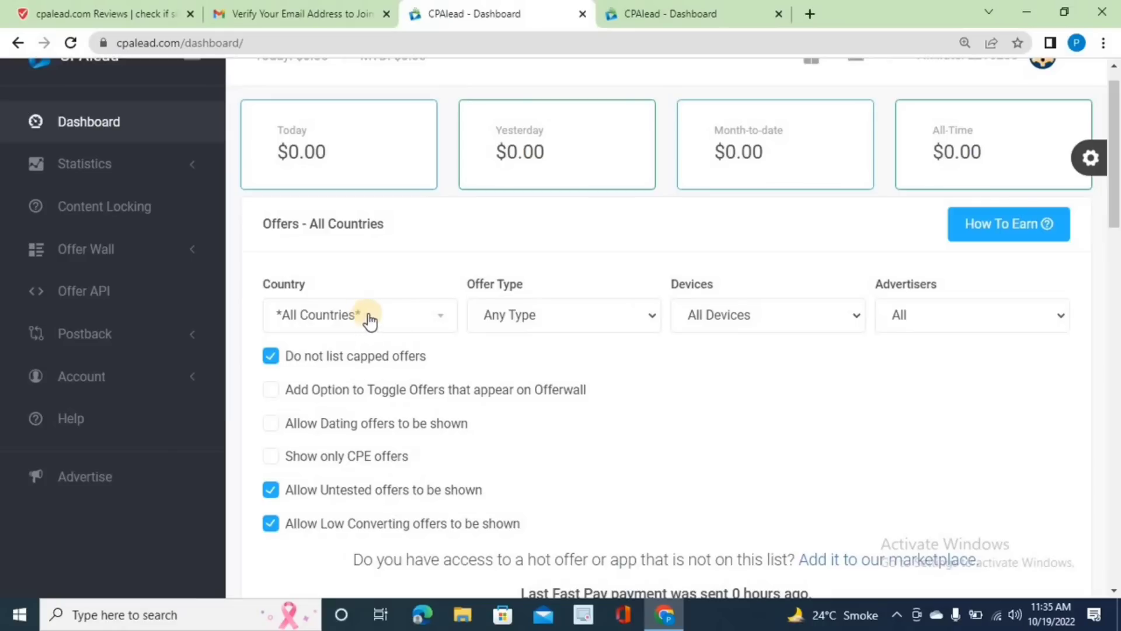
- Keep All Countries and Any Type filters, and switch on 'Add Option to Toggle Offers that appear on Offerwall'
click(444, 319)
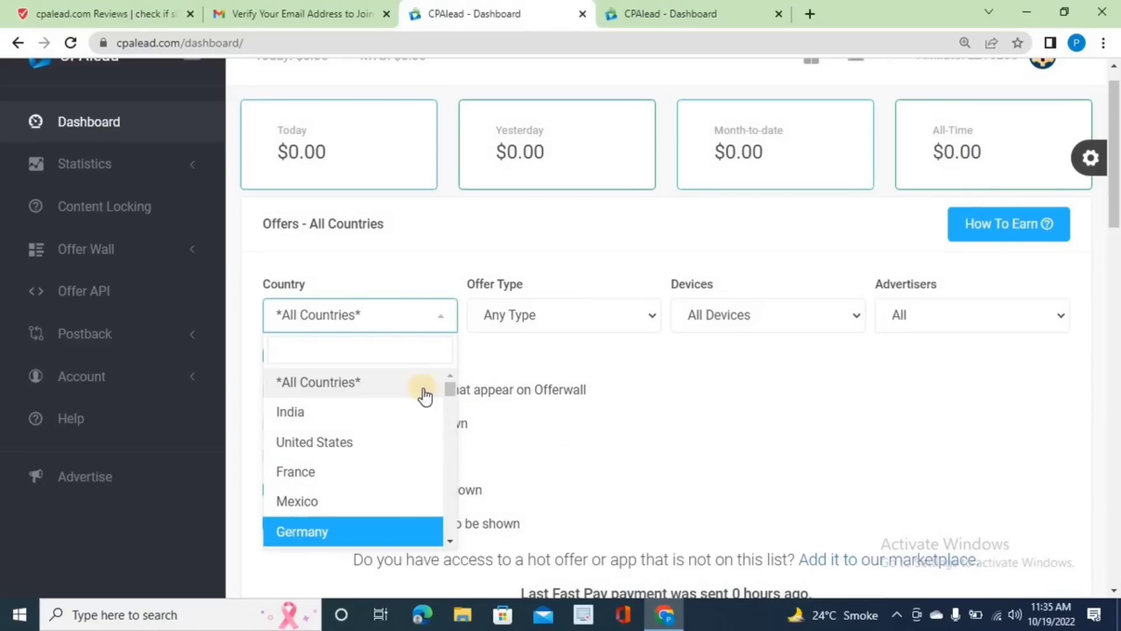
click(377, 386)
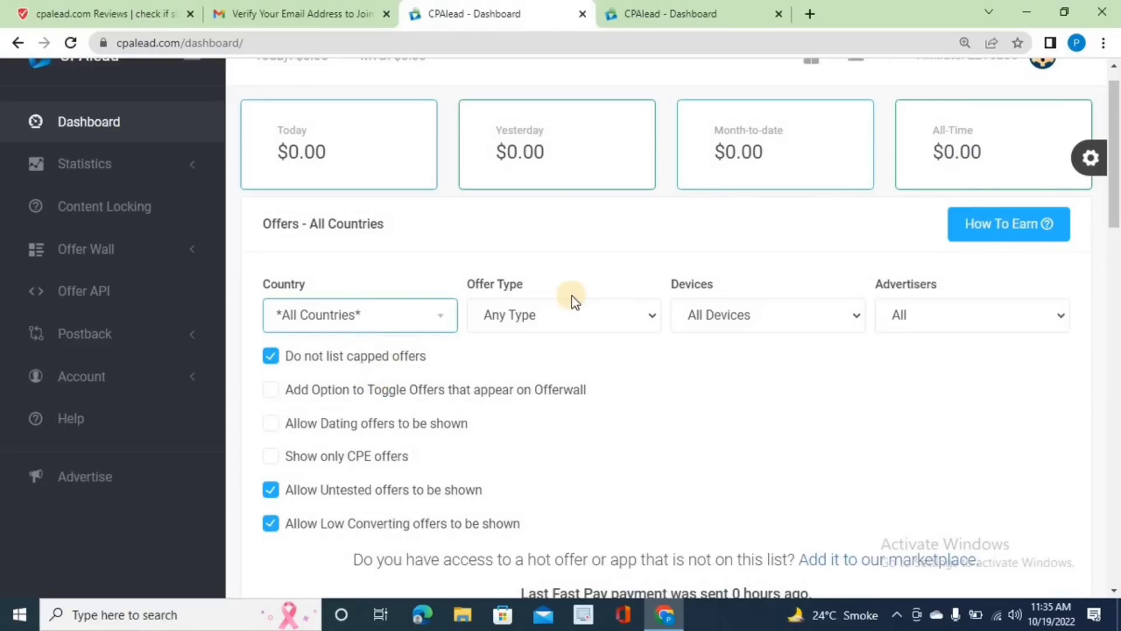
click(639, 317)
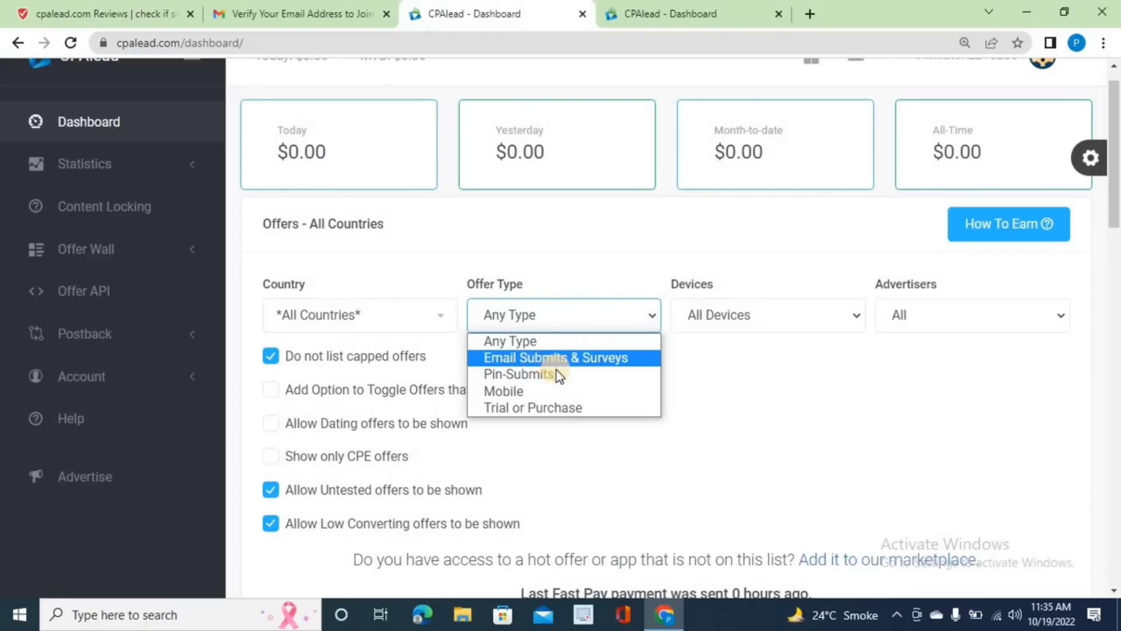
click(779, 404)
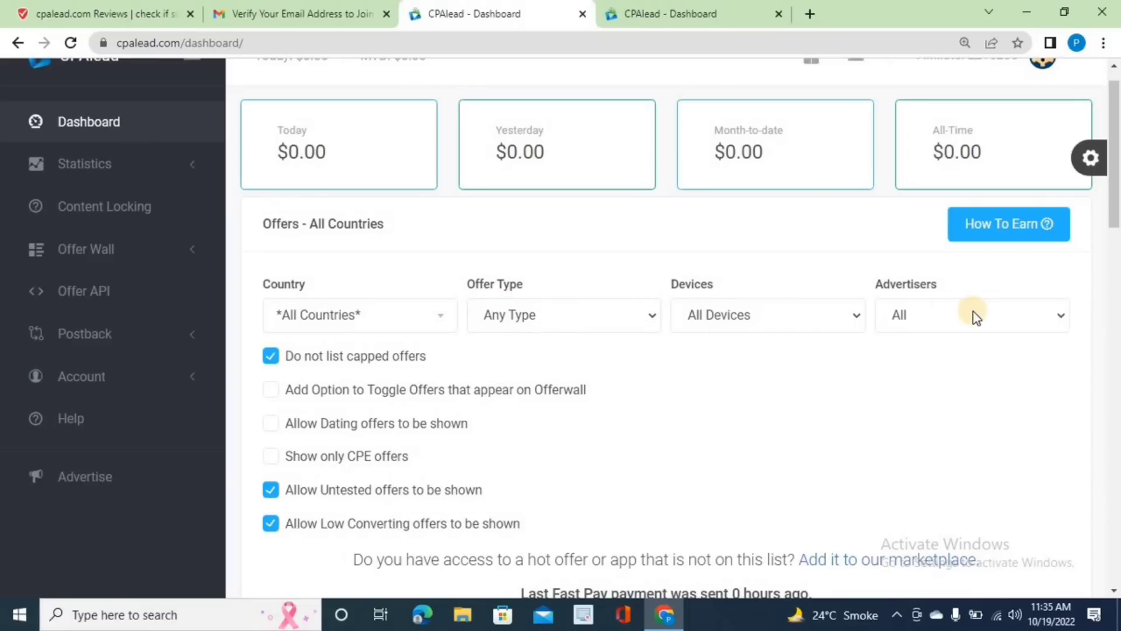
click(1058, 316)
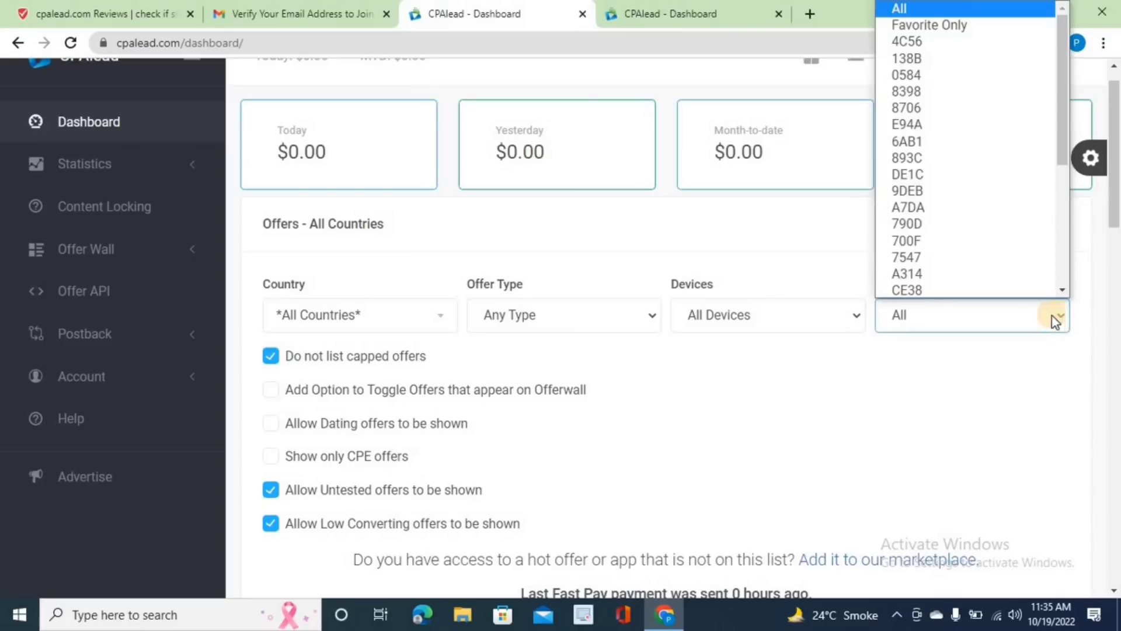
click(913, 401)
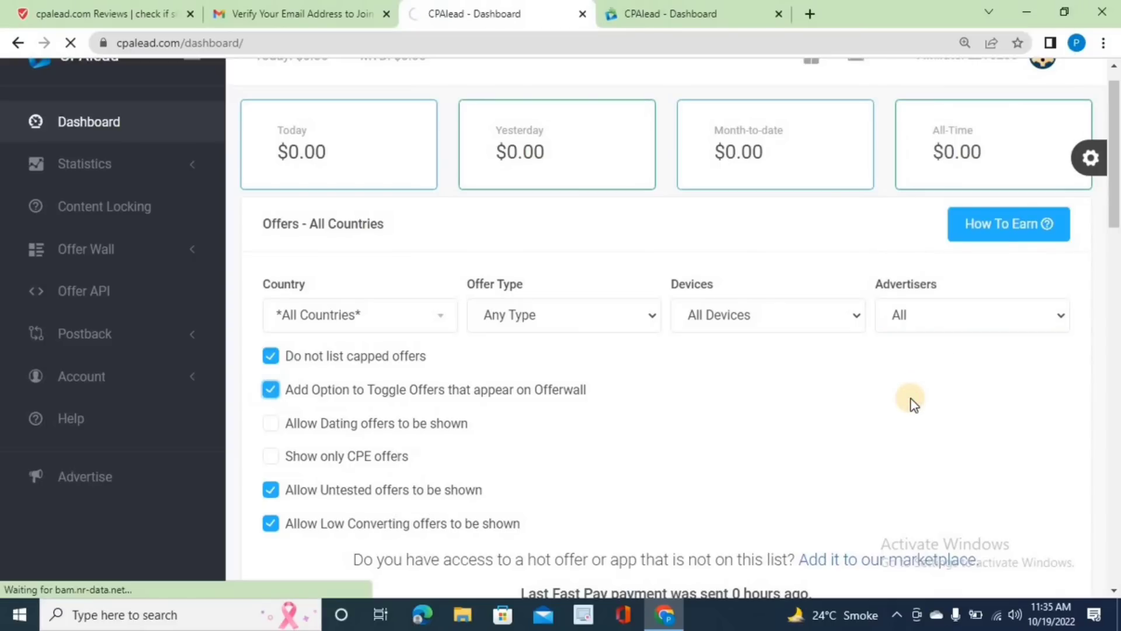
- Scroll through the reloaded offers table, zooming out to see Active ticks and payouts from $0.20 to $1.05
scroll(913, 402, down, 8)
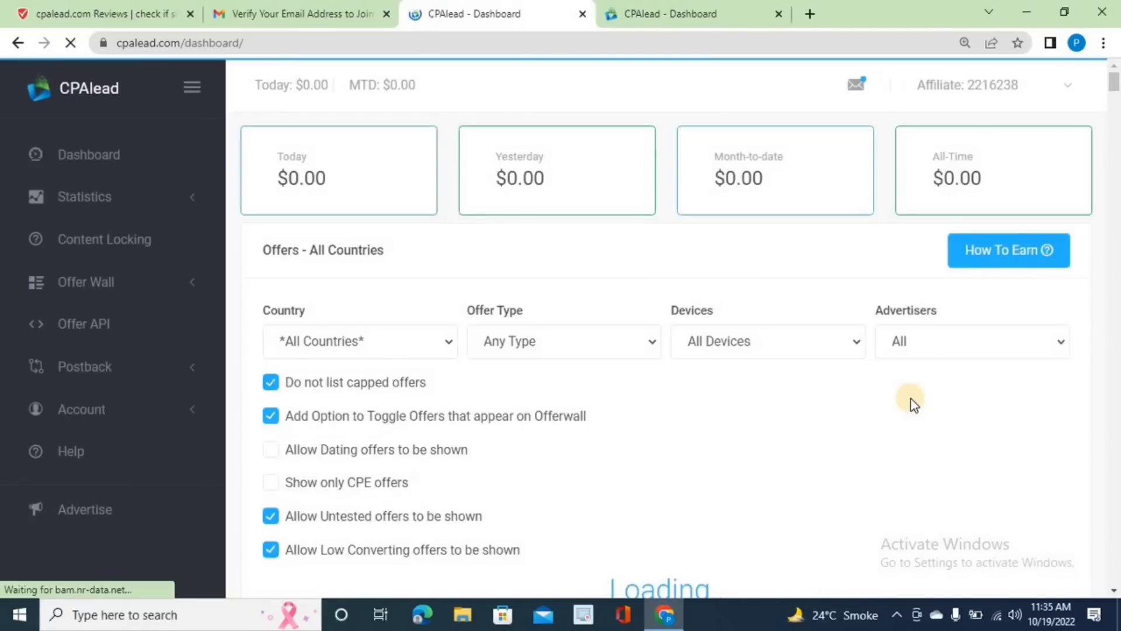
scroll(913, 402, down, 3)
scroll(913, 402, down, 5)
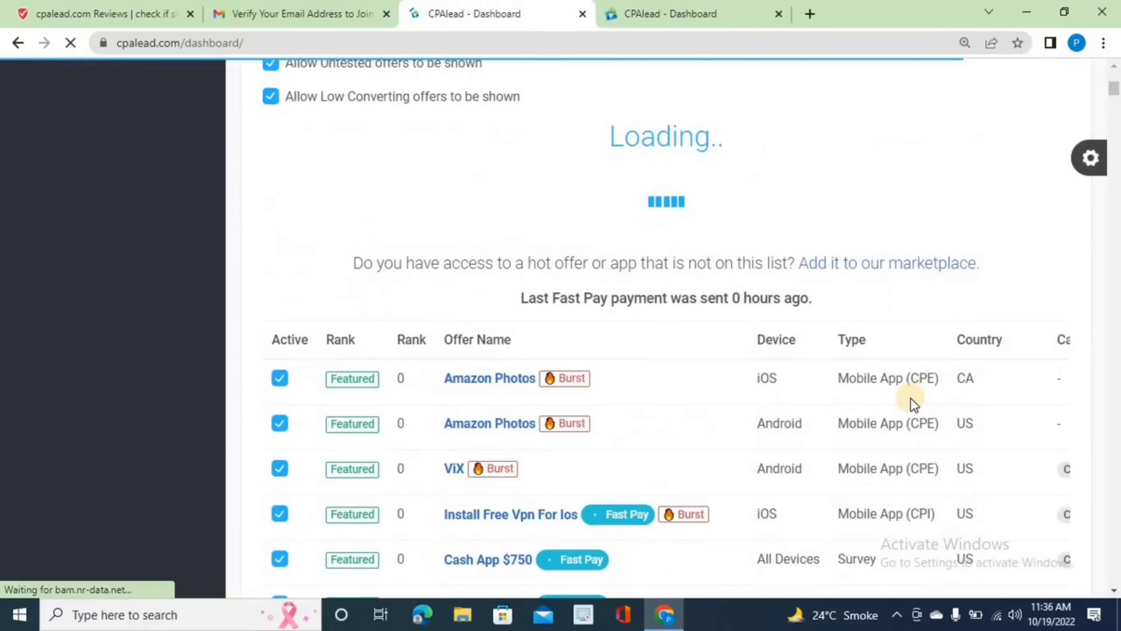
scroll(913, 402, down, 5)
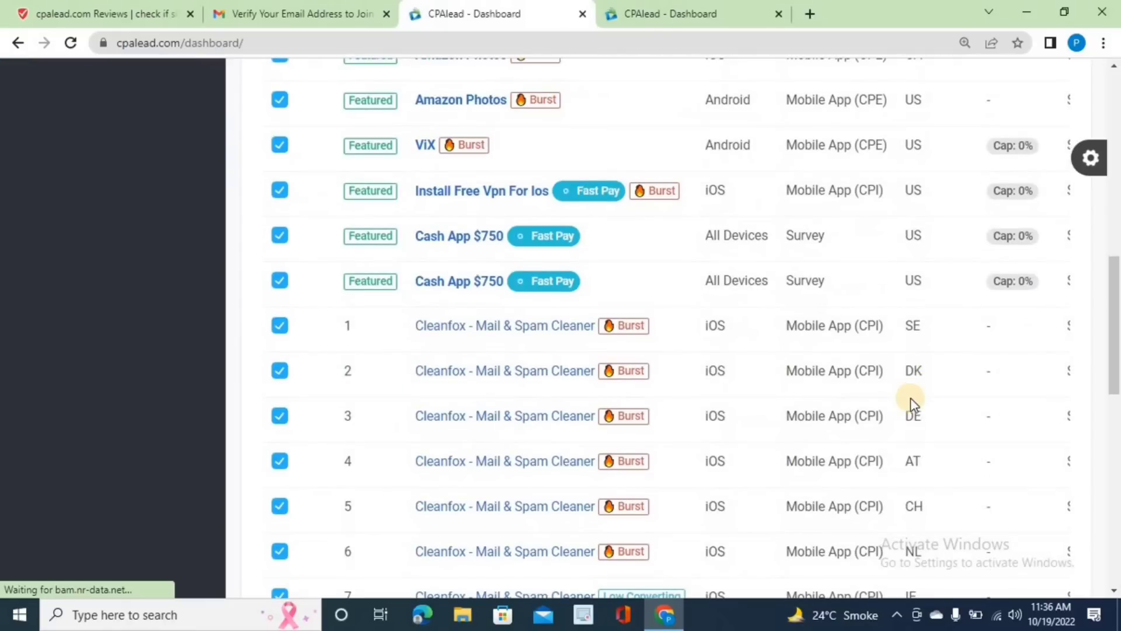
key(ctrl+minus)
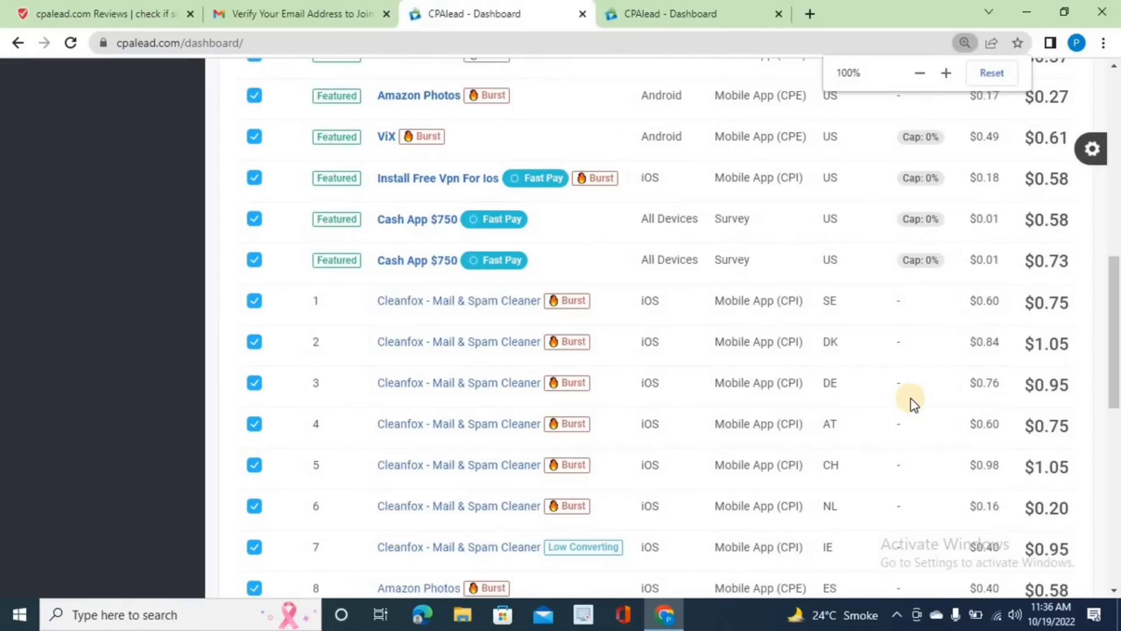
scroll(913, 402, up, 2)
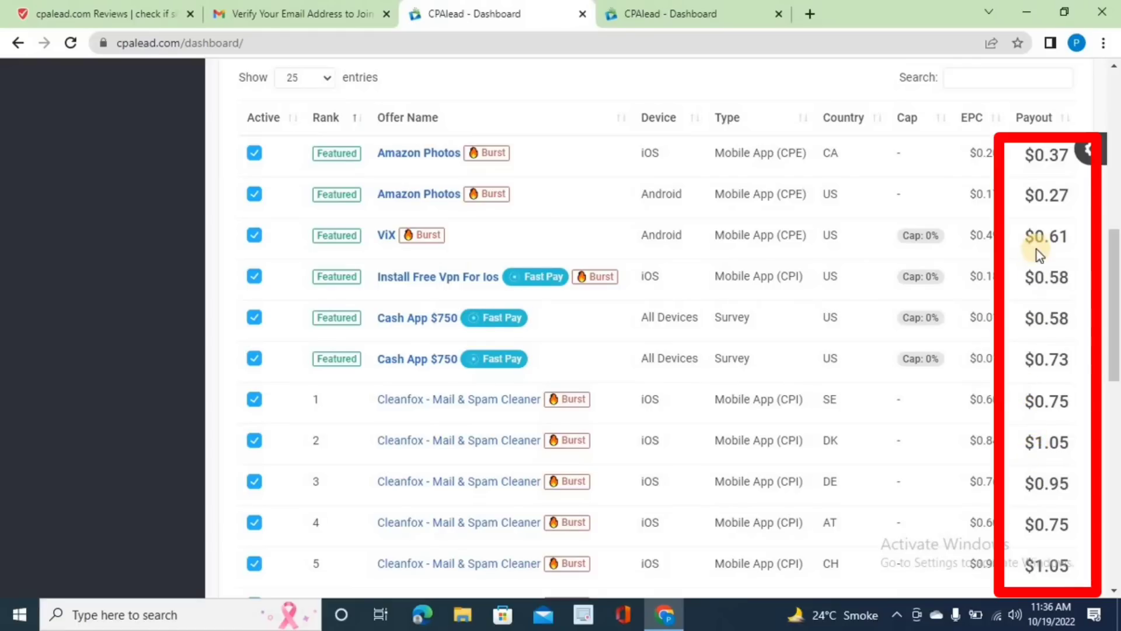
scroll(1036, 250, up, 3)
scroll(963, 363, down, 2)
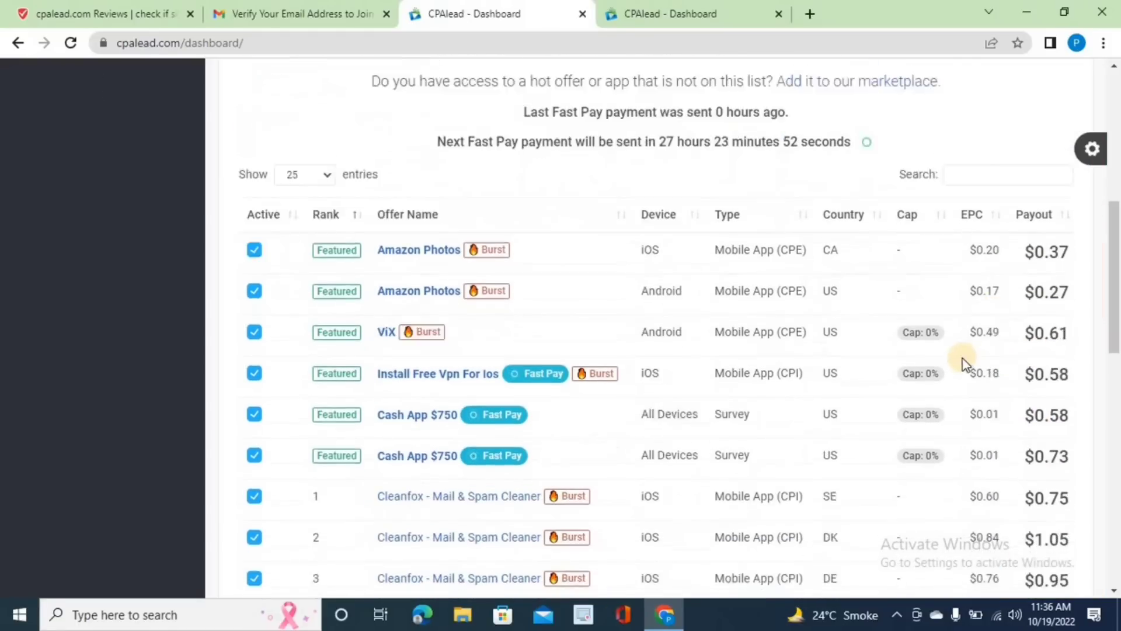
scroll(962, 363, down, 8)
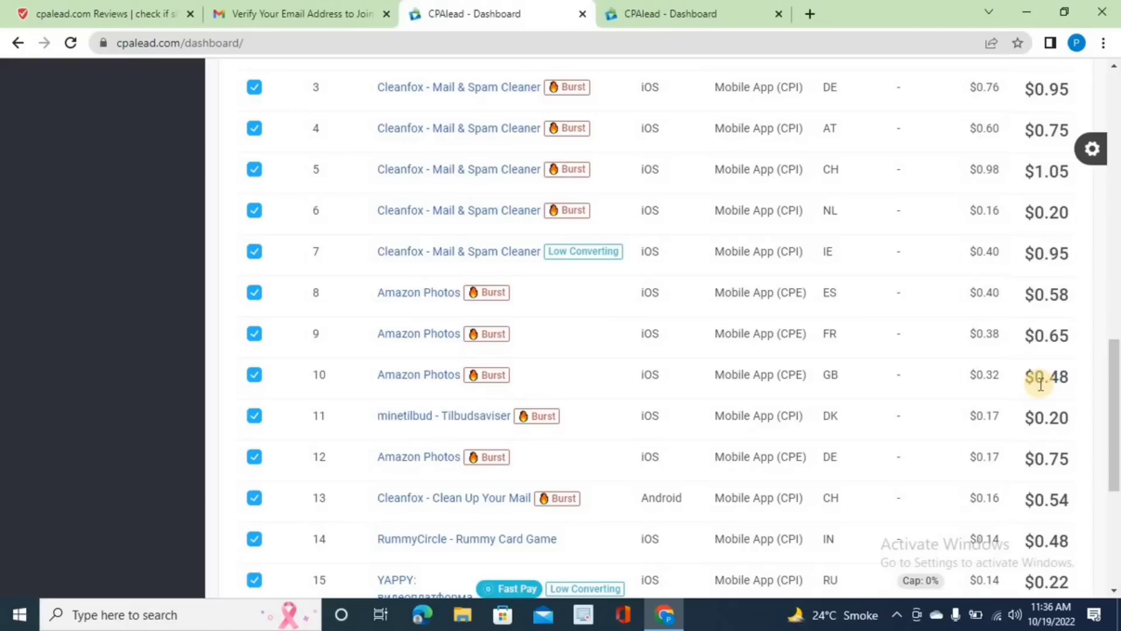
scroll(1041, 384, up, 11)
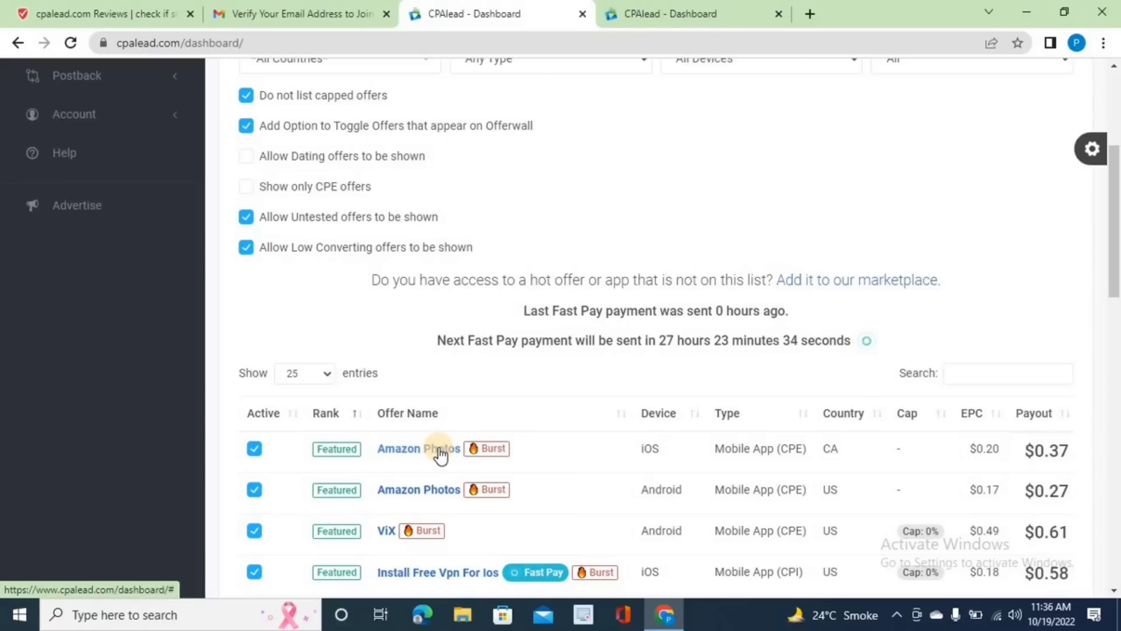
- Open the Amazon Photos offer (iOS, Canada, $0.37) and copy its affiliate link
click(439, 450)
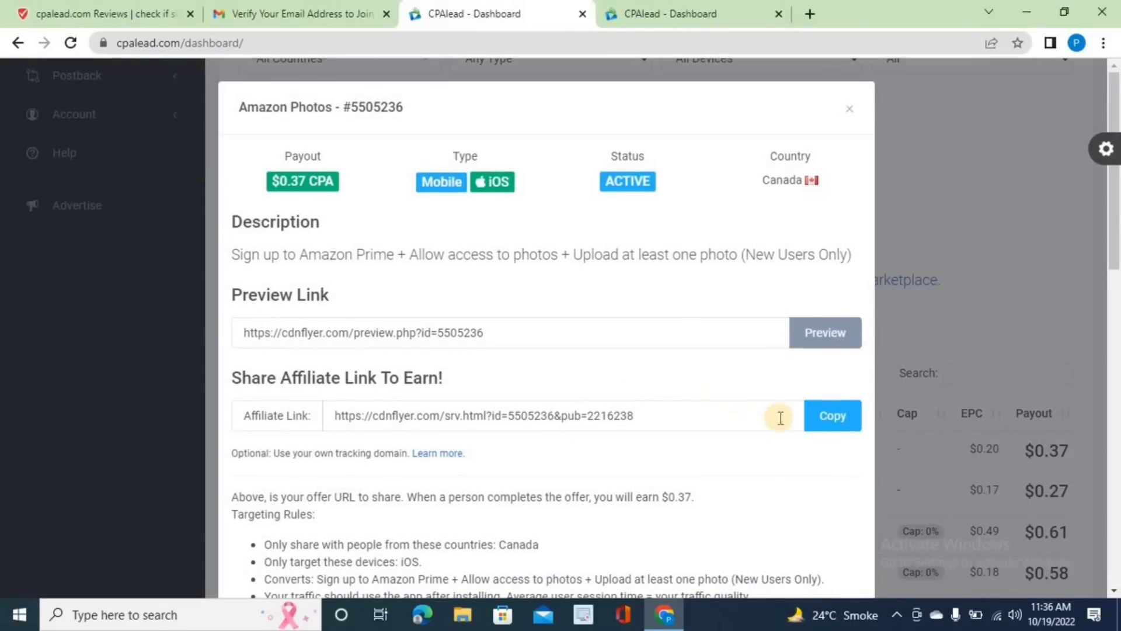
click(835, 418)
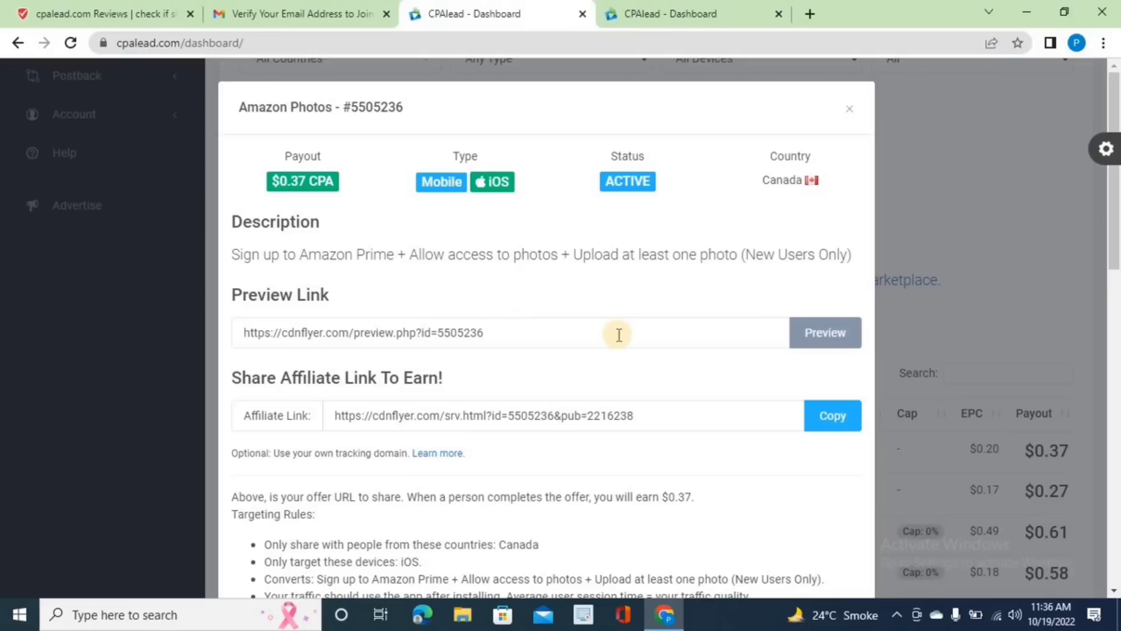
click(821, 433)
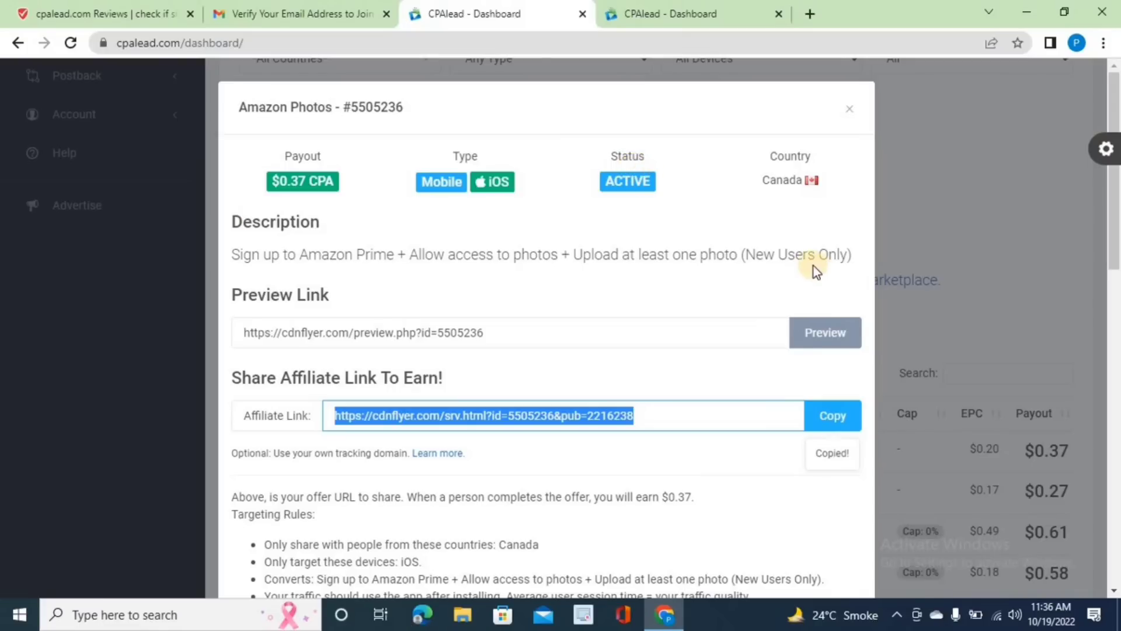
- Inspect the full affiliate link, copy it again at 100% zoom, and close the offer details
key(ctrl+plus)
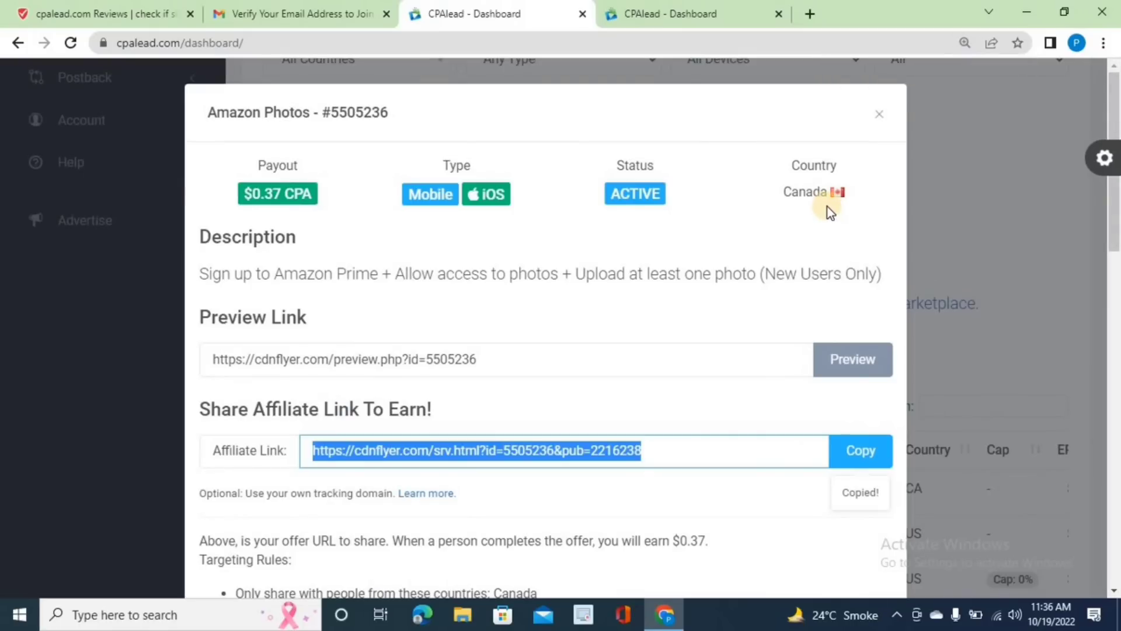
key(End)
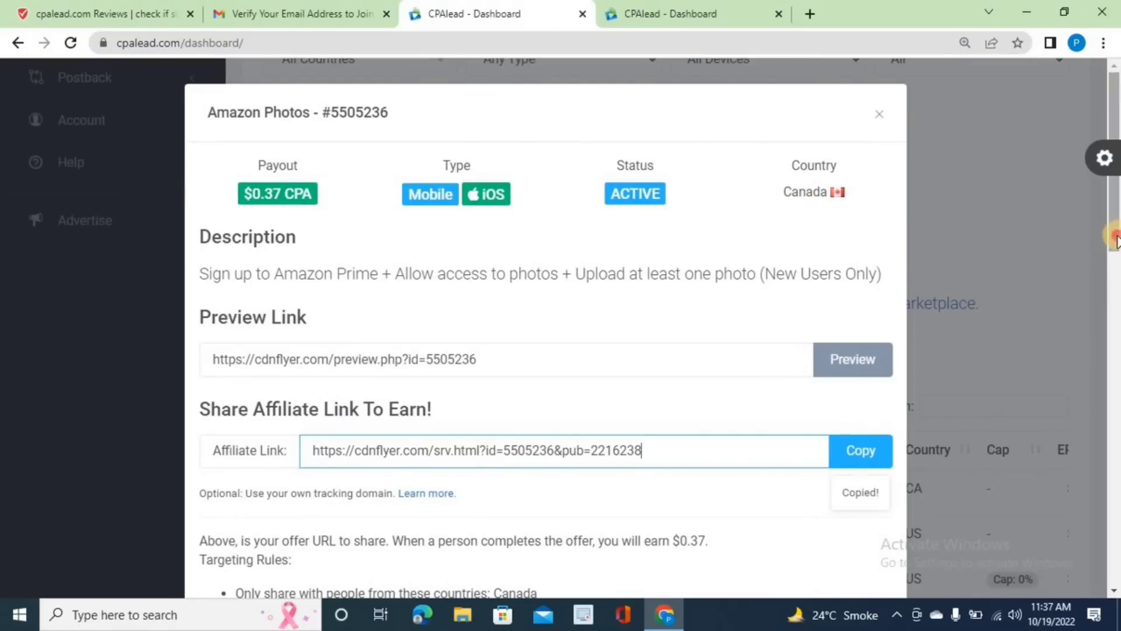
scroll(1117, 260, down, 1)
drag(1115, 261, 1116, 318)
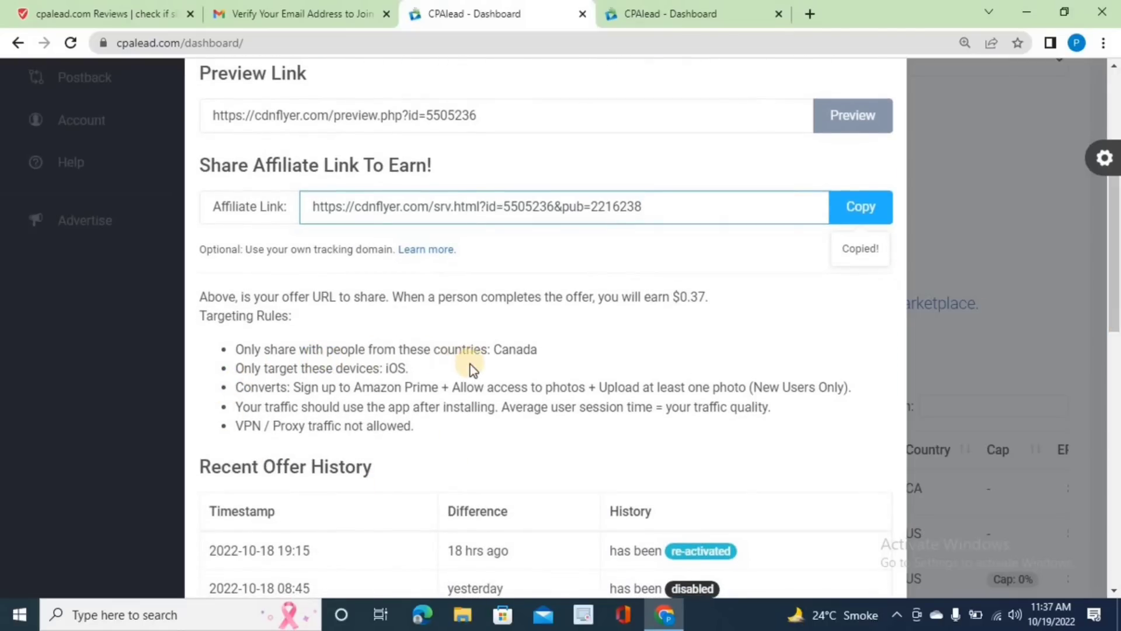
click(511, 363)
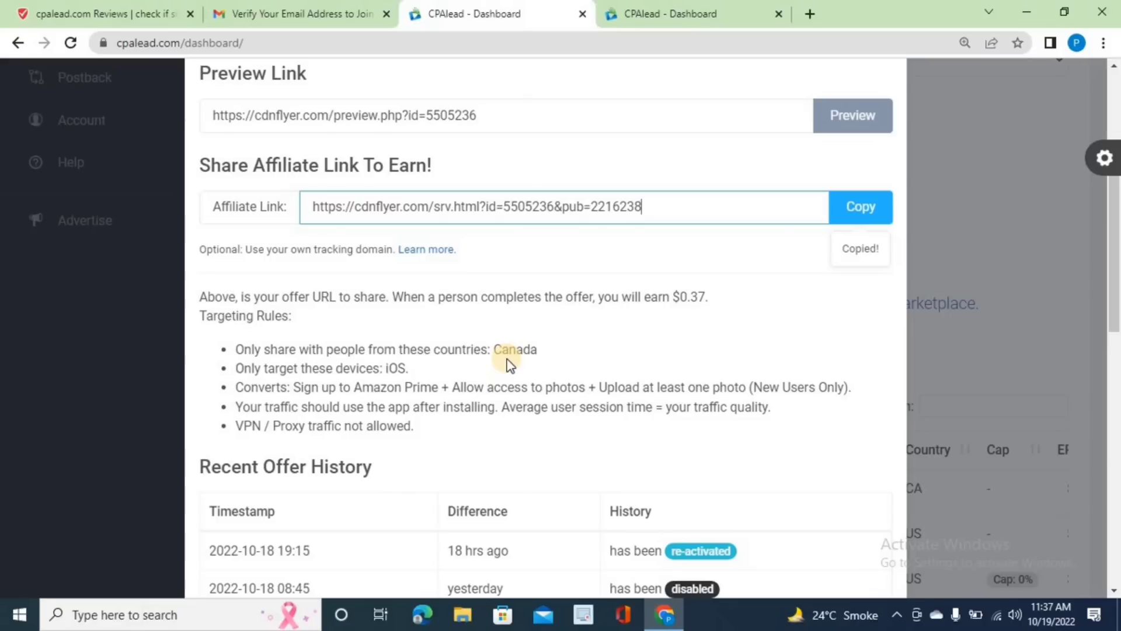
key(Home)
key(ctrl+minus)
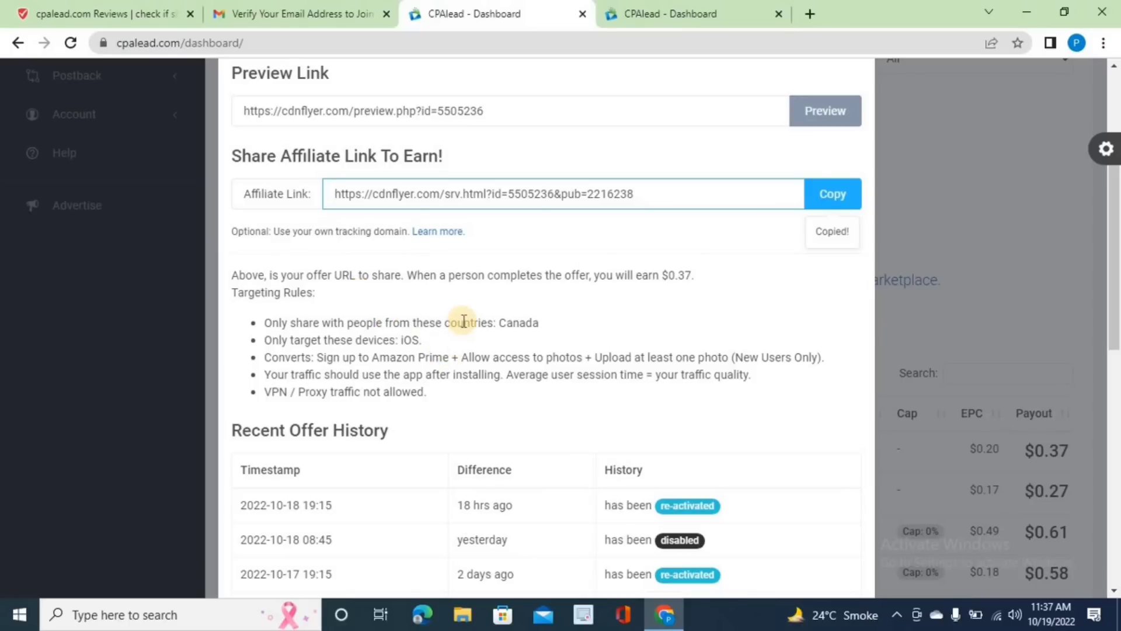
click(822, 199)
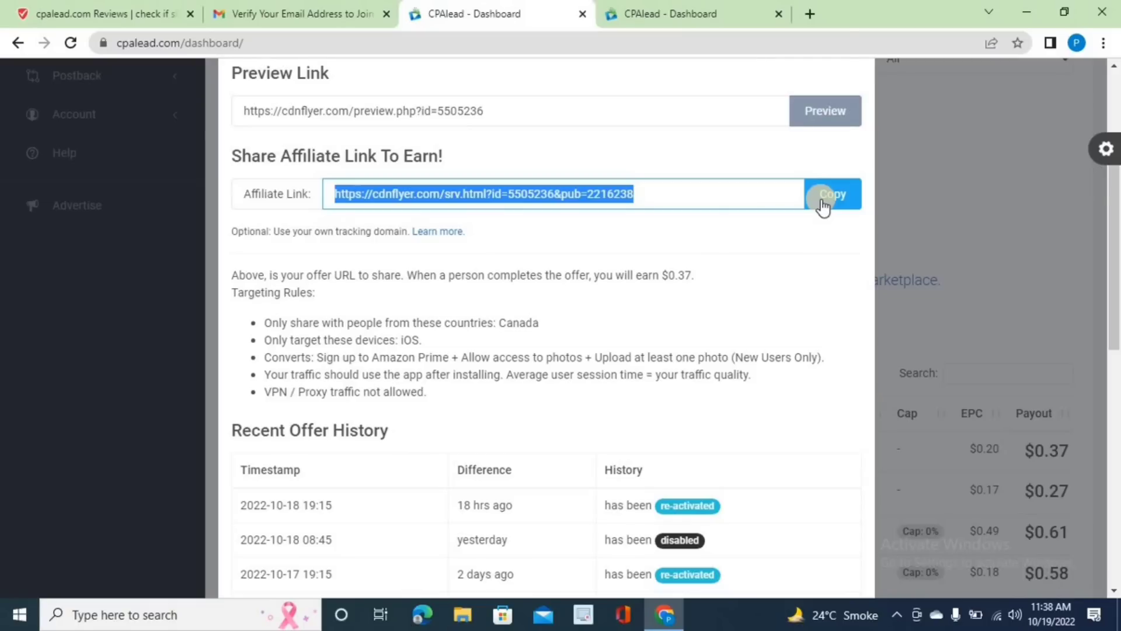
click(1024, 174)
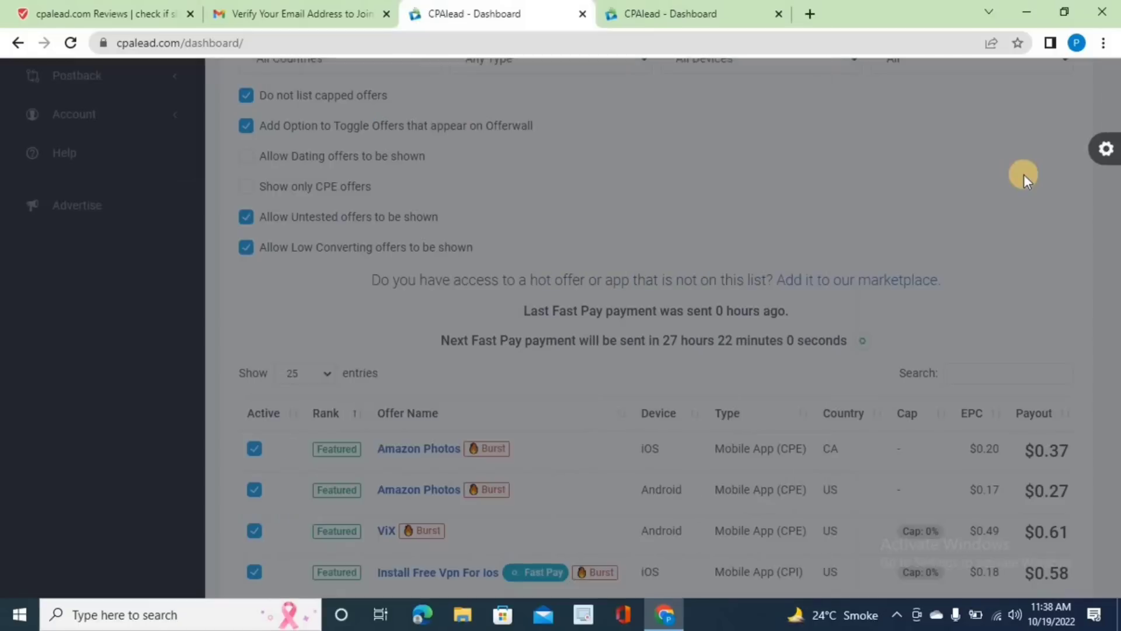
- Zoom the dashboard to 110% and page the offers table forward to page 4
scroll(822, 213, down, 7)
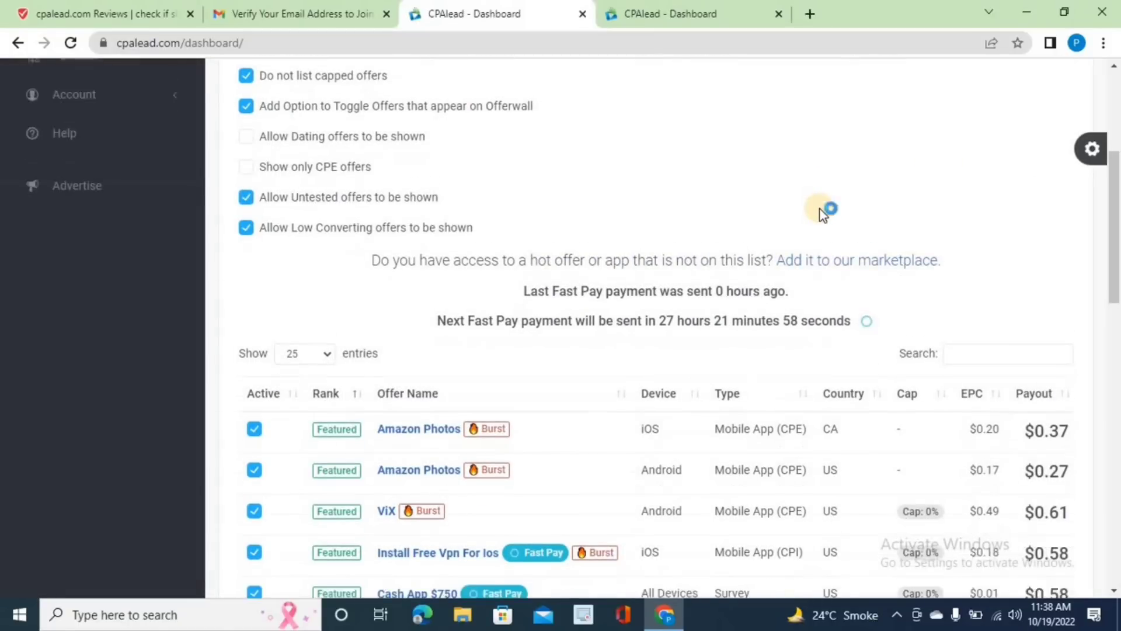
scroll(823, 213, down, 7)
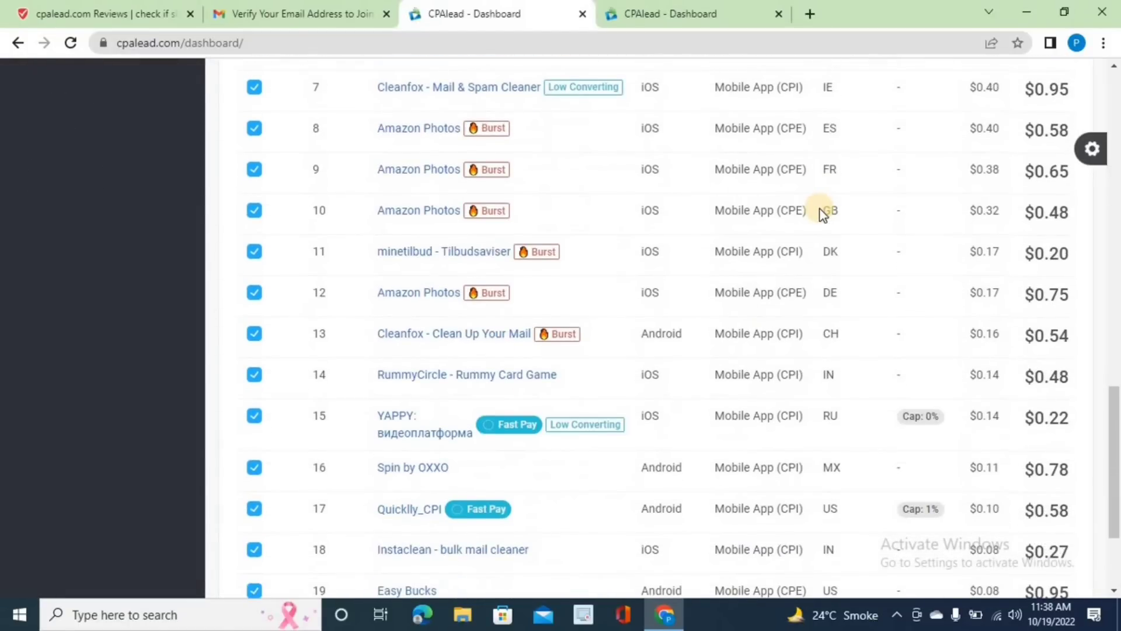
scroll(822, 213, down, 3)
scroll(823, 213, up, 1)
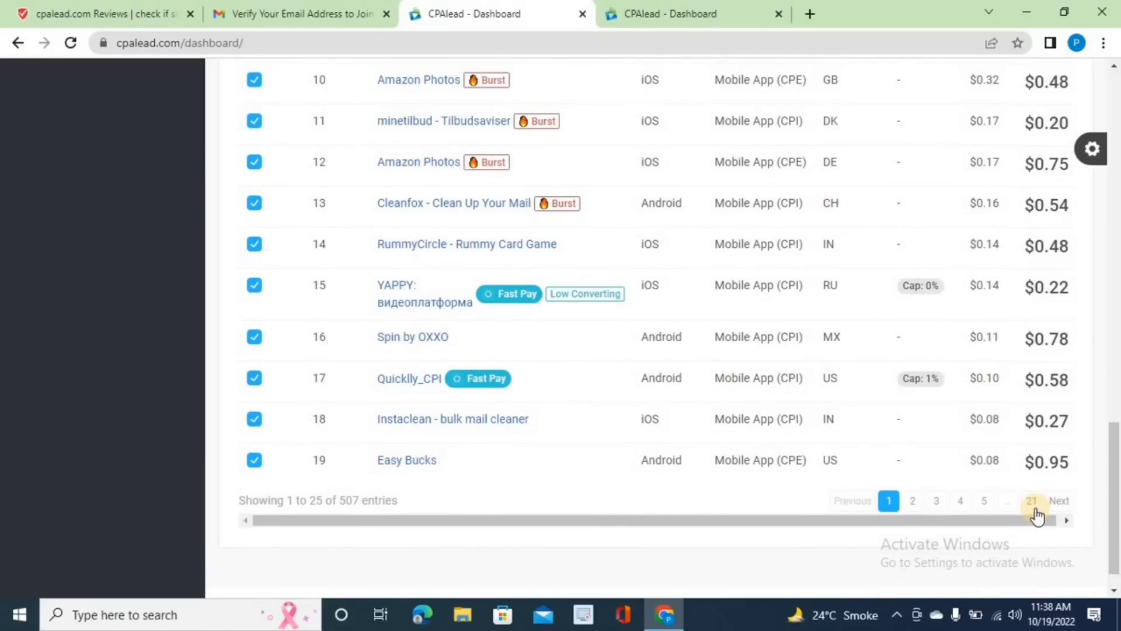
key(ctrl+plus)
key(ctrl+plus)
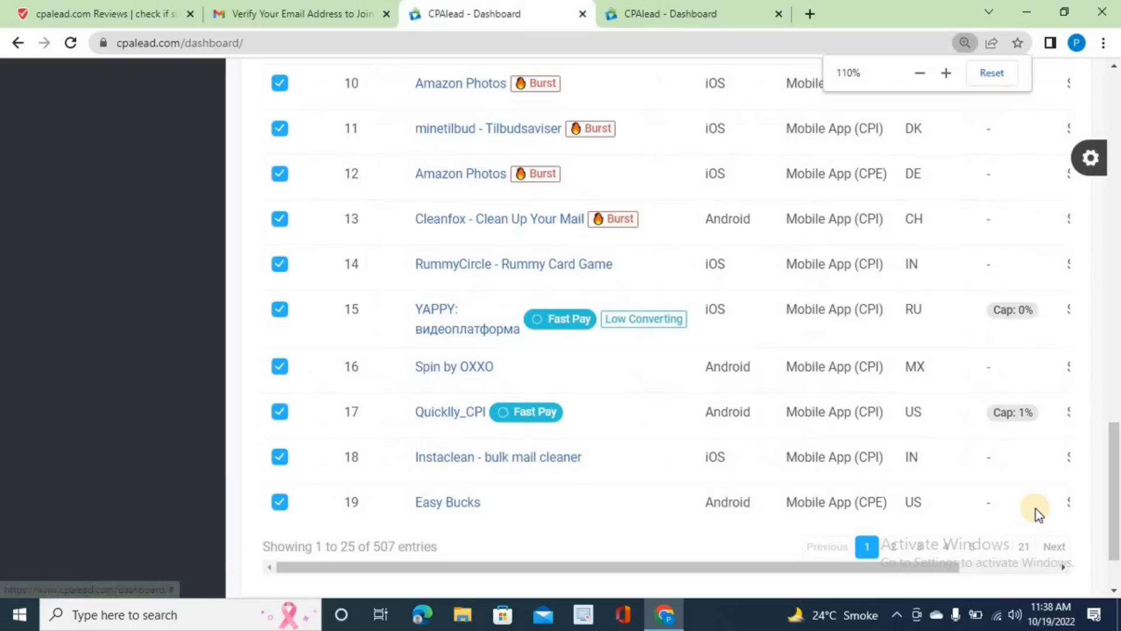
click(1050, 547)
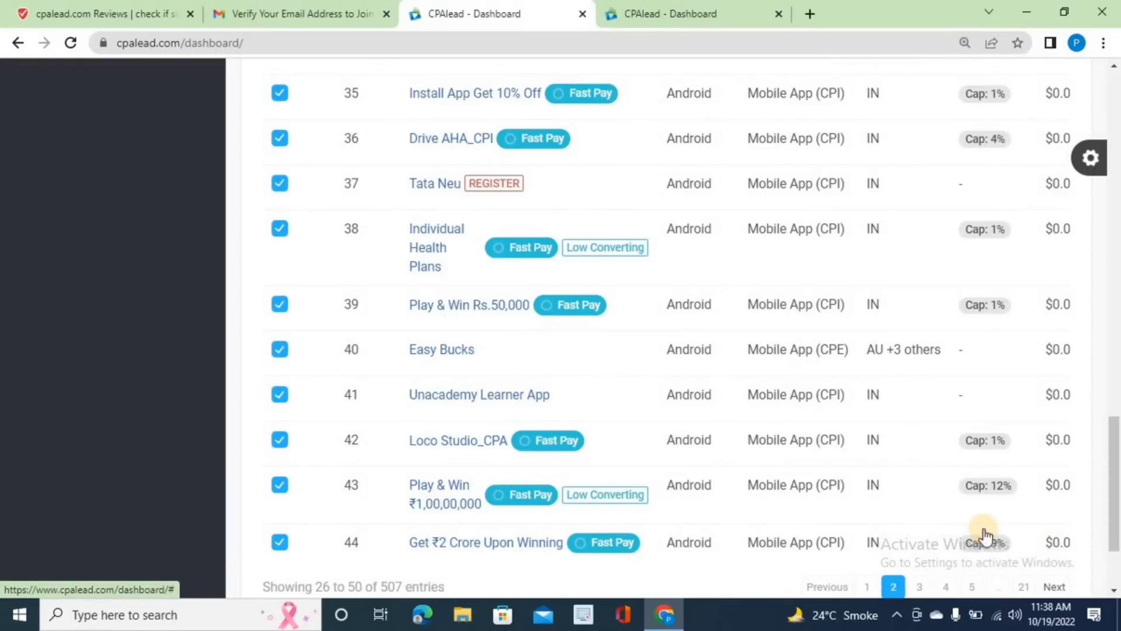
scroll(983, 531, down, 3)
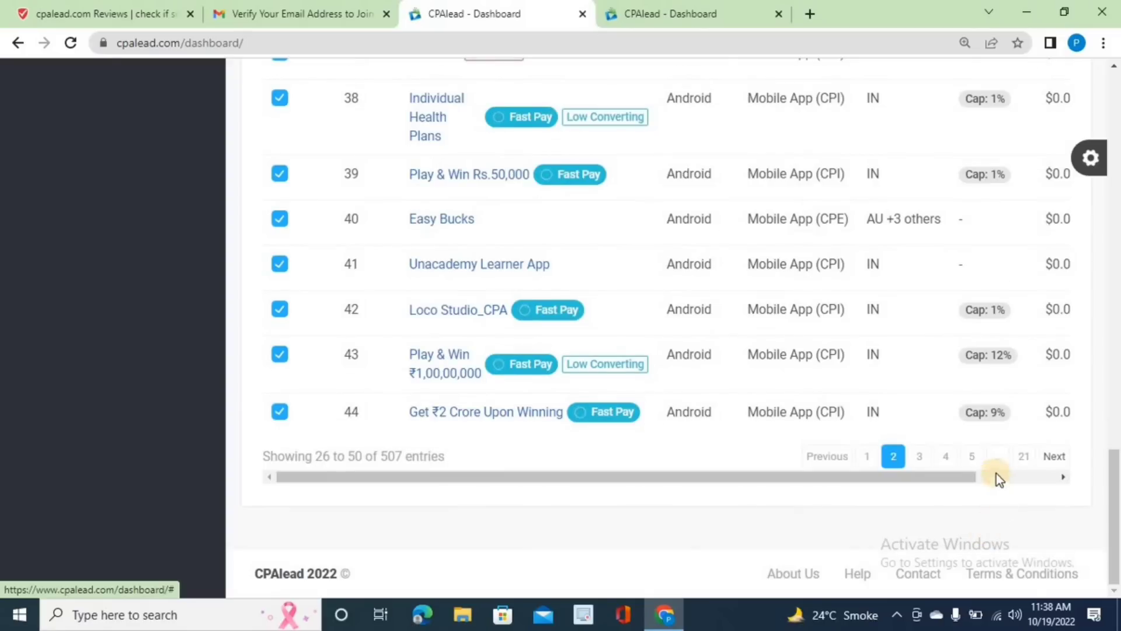
click(945, 456)
scroll(952, 444, up, 20)
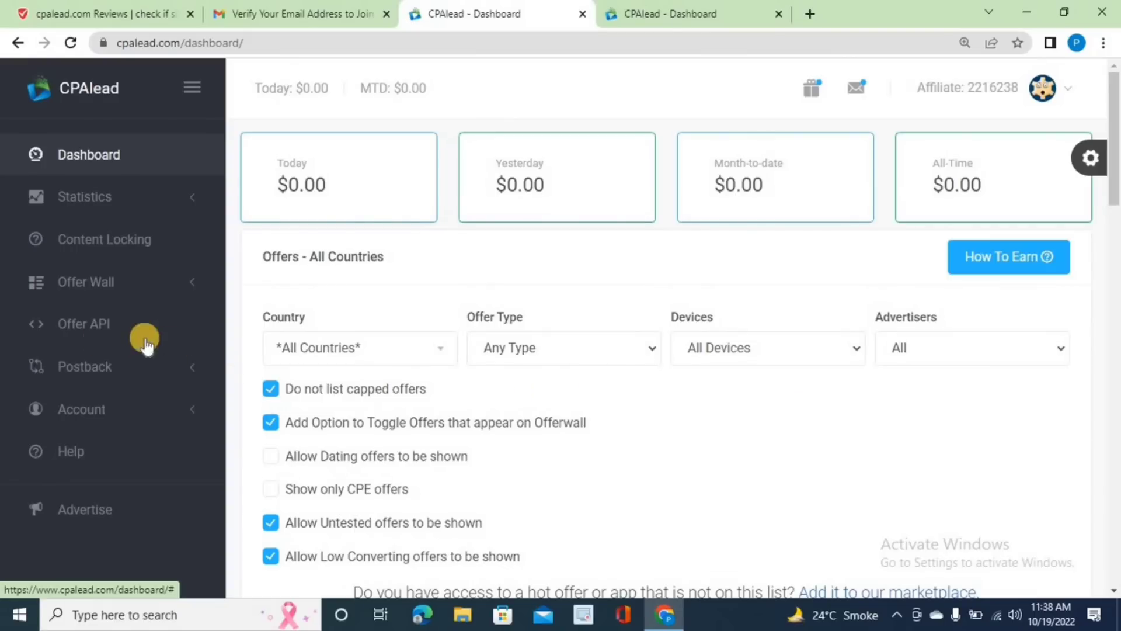
- Expand Account in the sidebar and open its Settings page
click(121, 407)
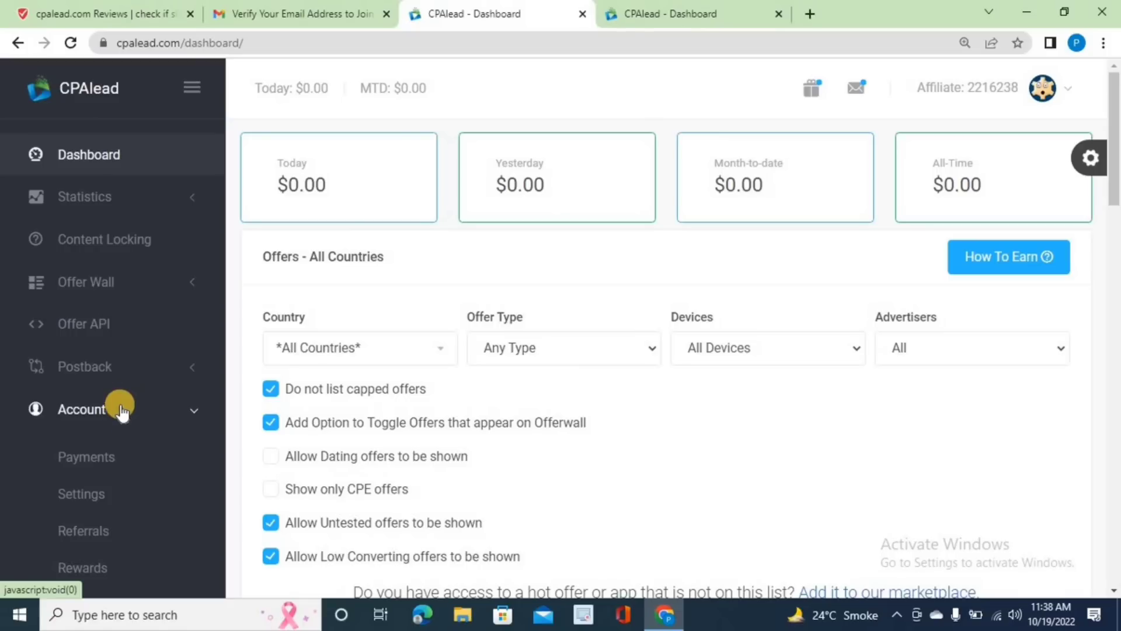
scroll(103, 449, down, 1)
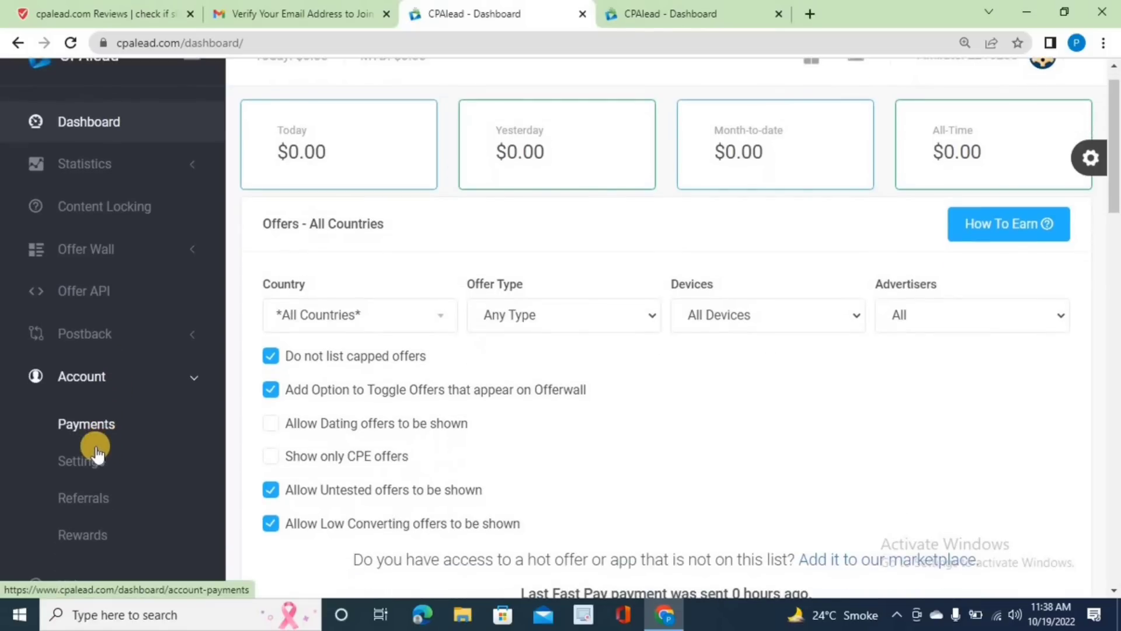
click(93, 462)
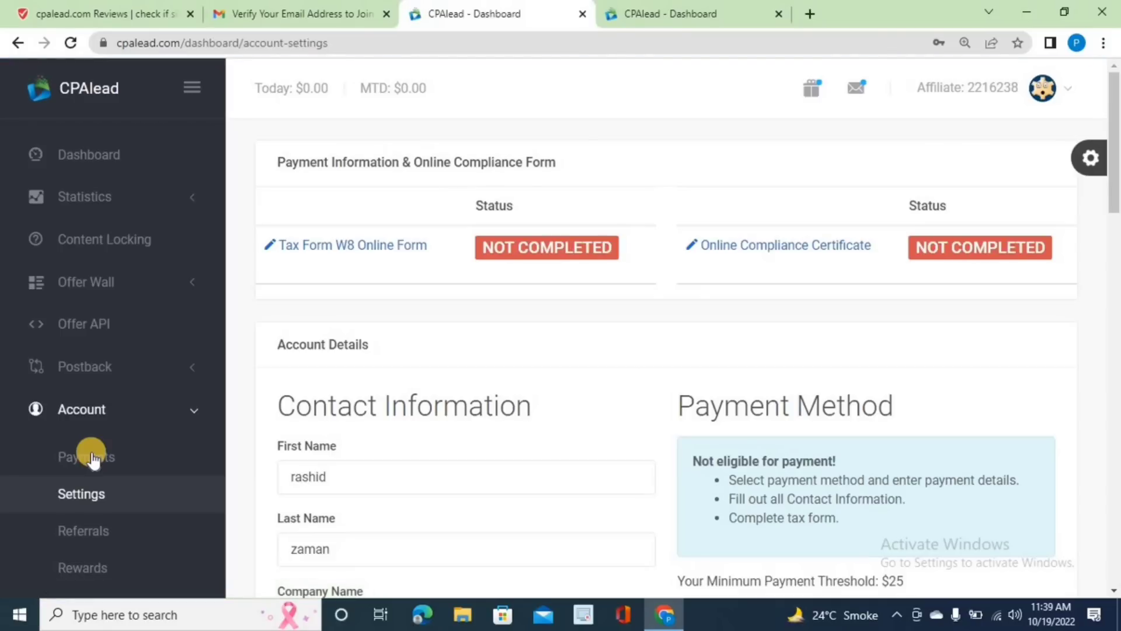
- Fill in City as 'multan' and State as 'punjab' in the contact information form
scroll(94, 458, down, 3)
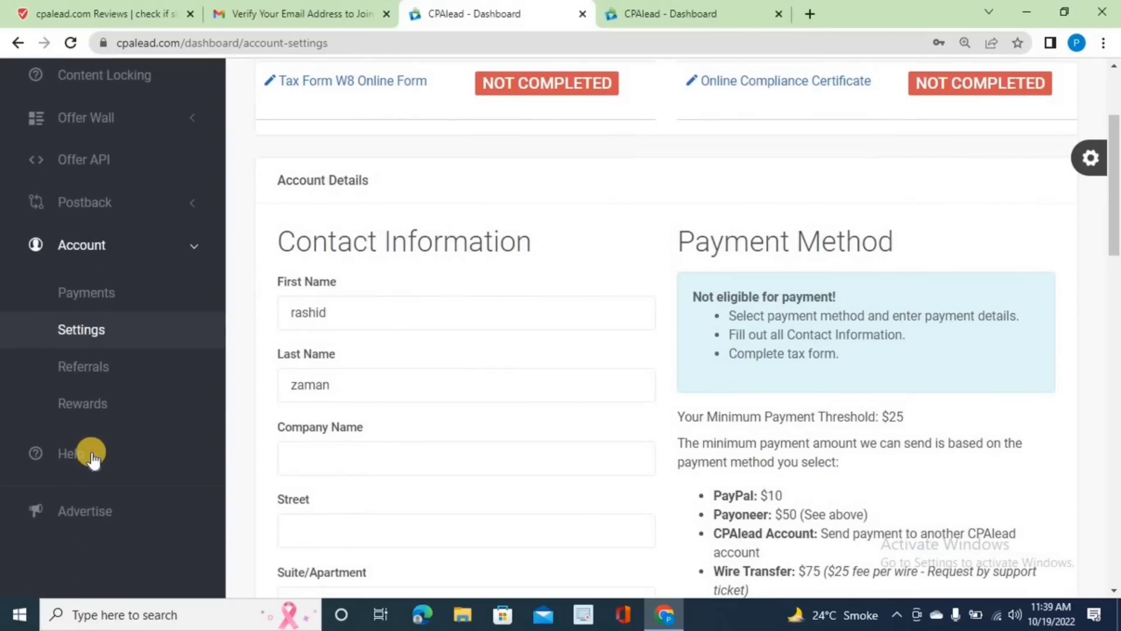
scroll(93, 459, down, 1)
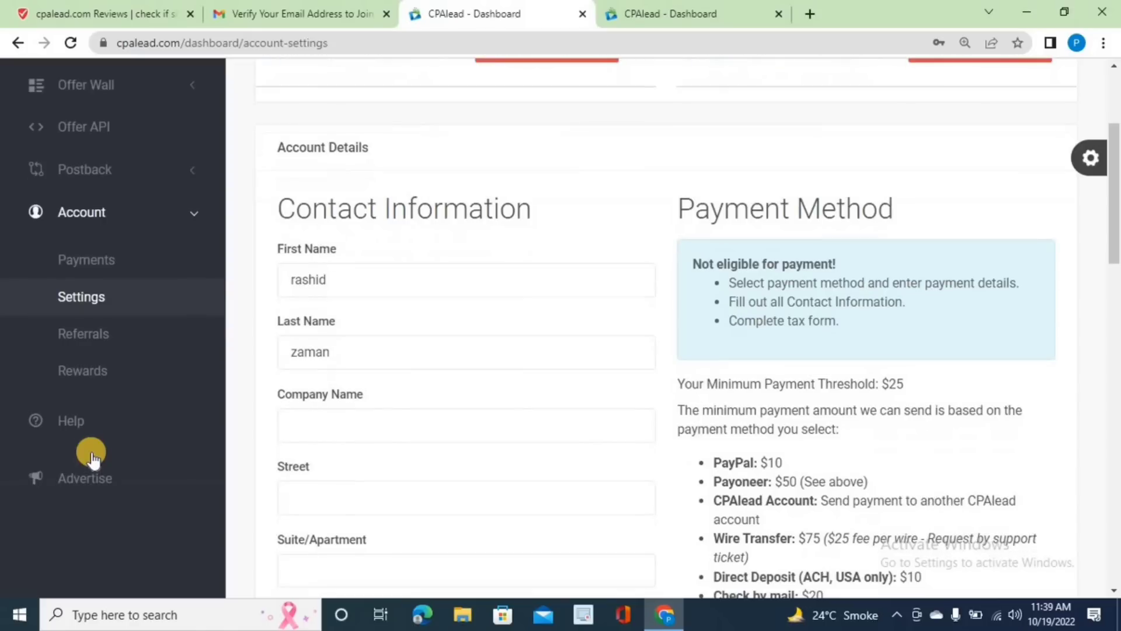
scroll(243, 303, down, 1)
scroll(333, 265, down, 2)
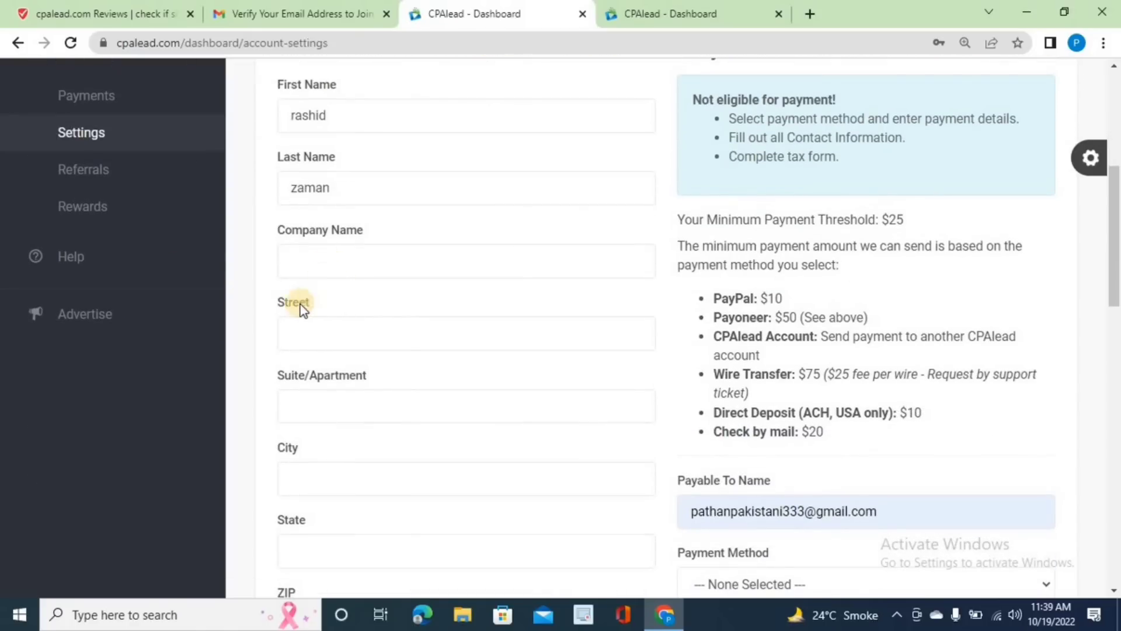
scroll(316, 321, down, 1)
scroll(317, 321, down, 2)
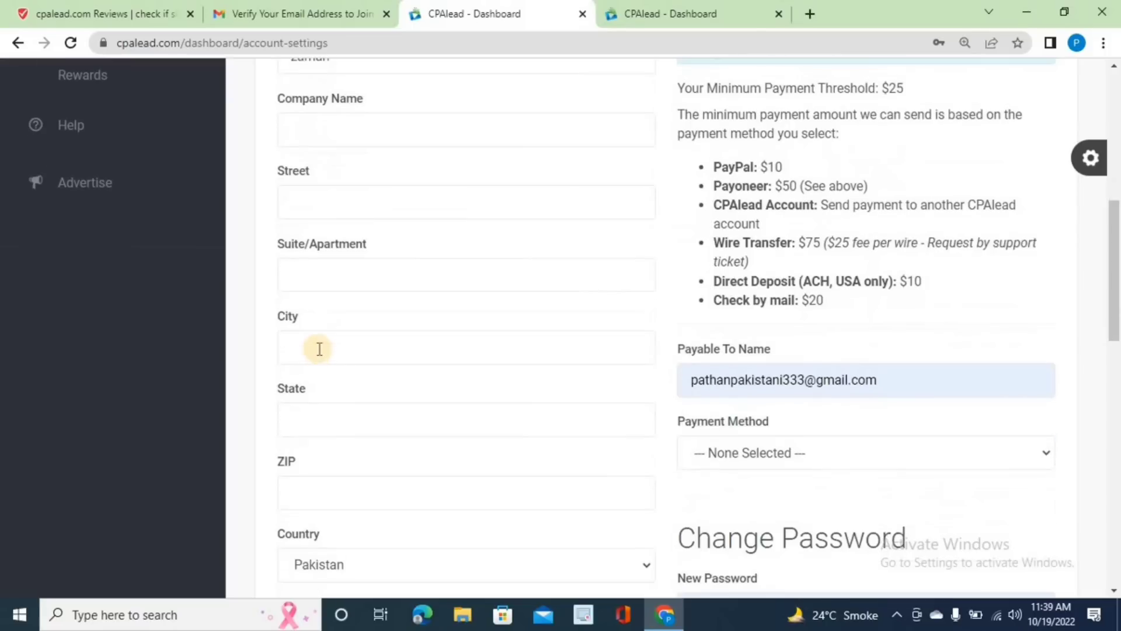
click(321, 345)
text(multan)
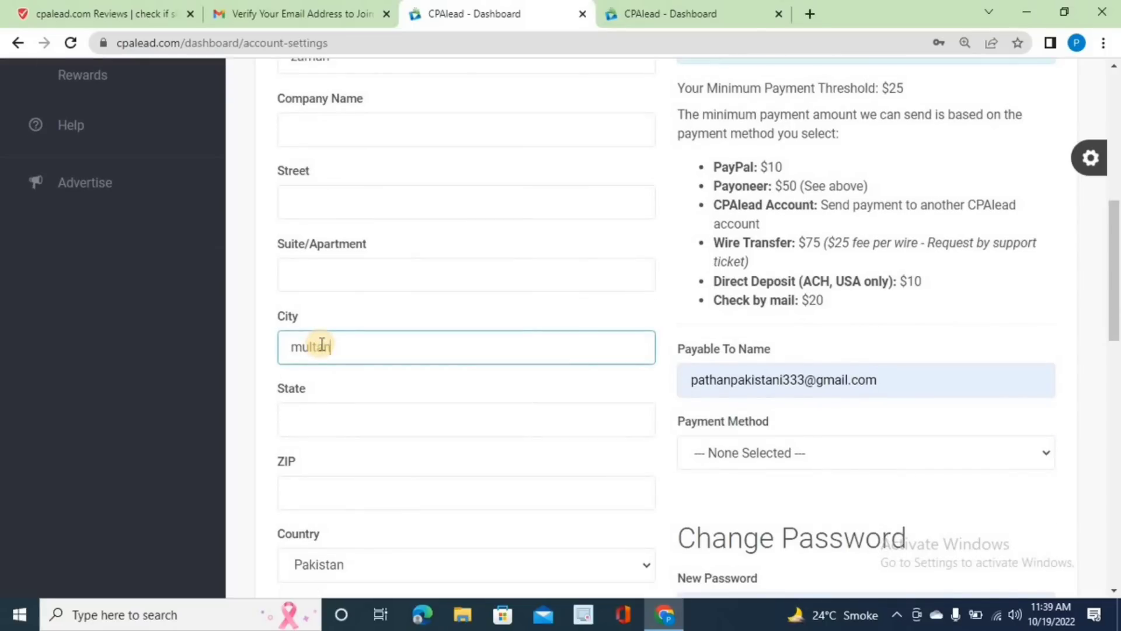
click(299, 415)
text(p)
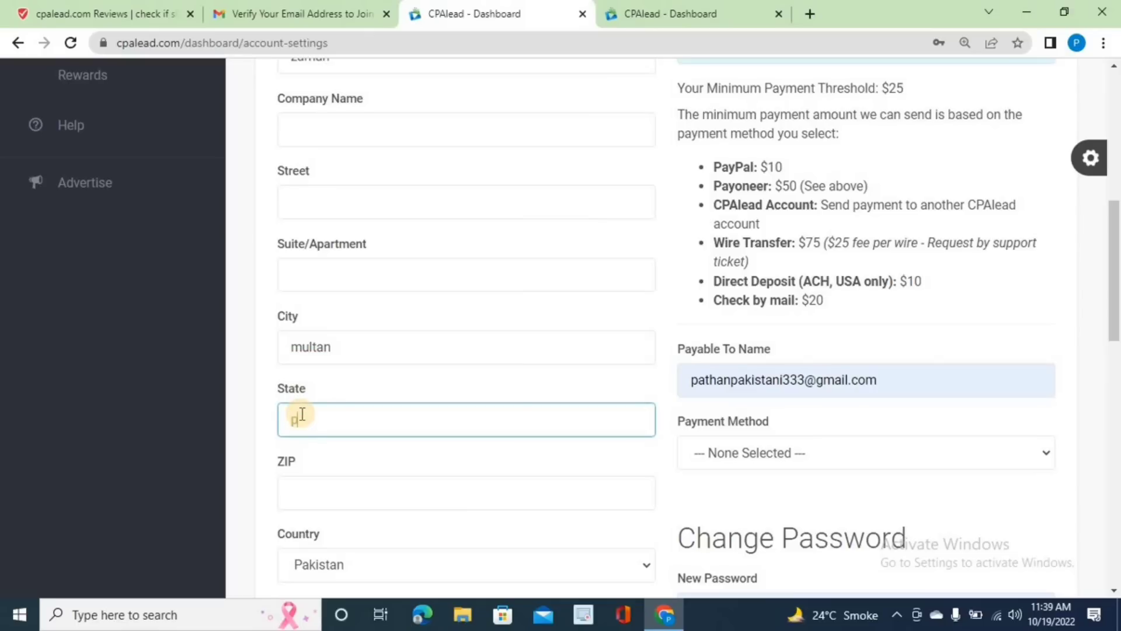
text(unjab)
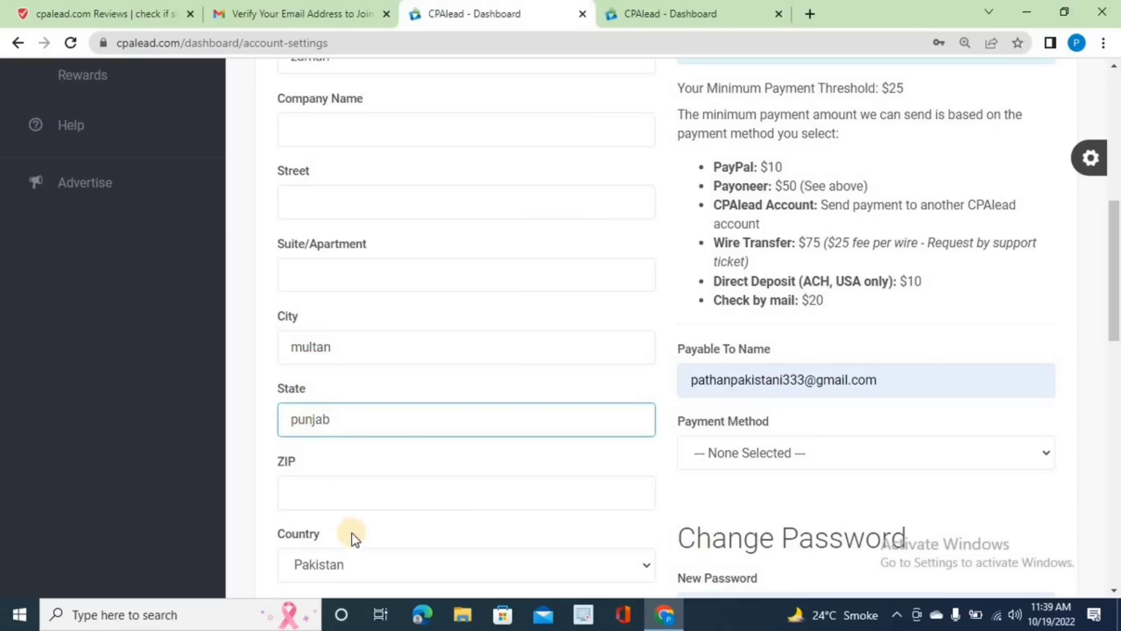
click(810, 13)
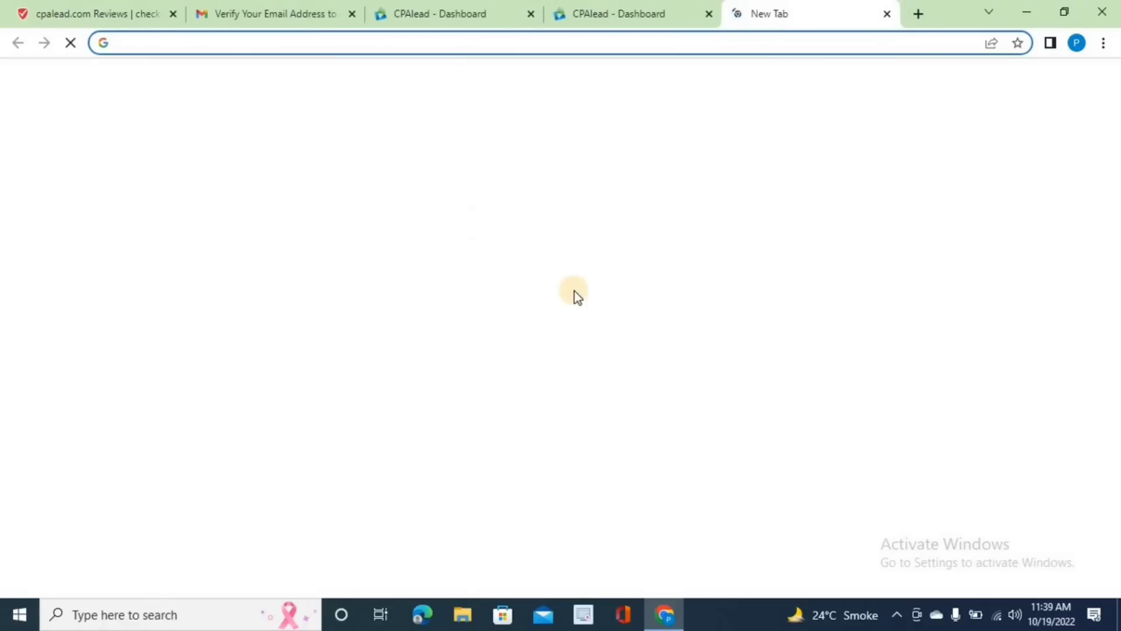
- Search Google for 'zip cod multan' to look up Multan's postal codes, then return to CPAlead
click(418, 326)
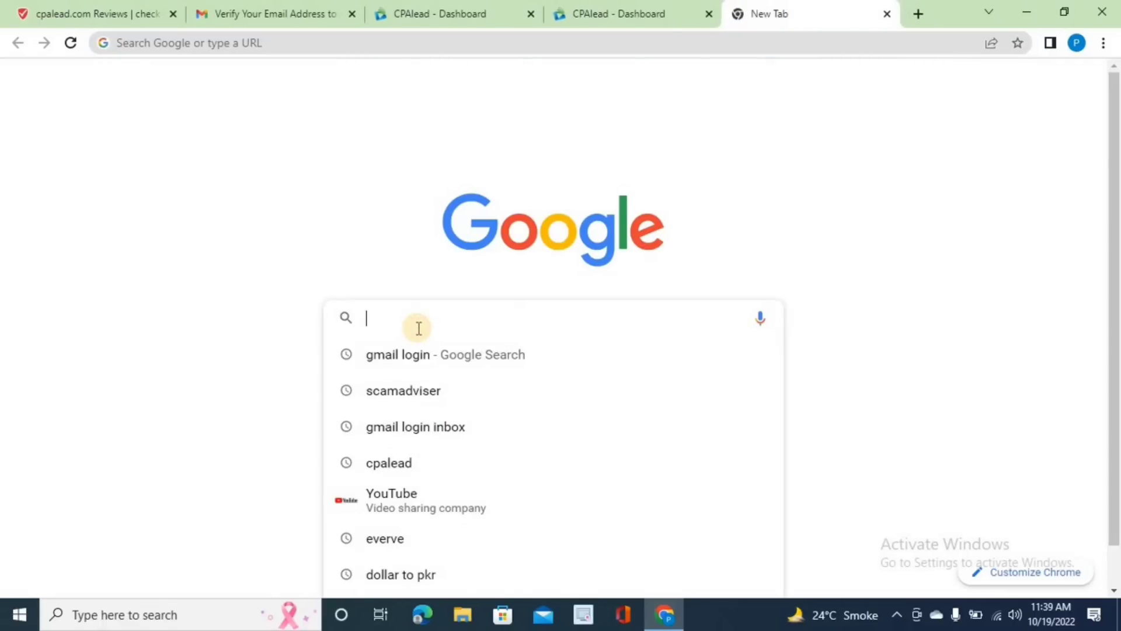
text(zip cod)
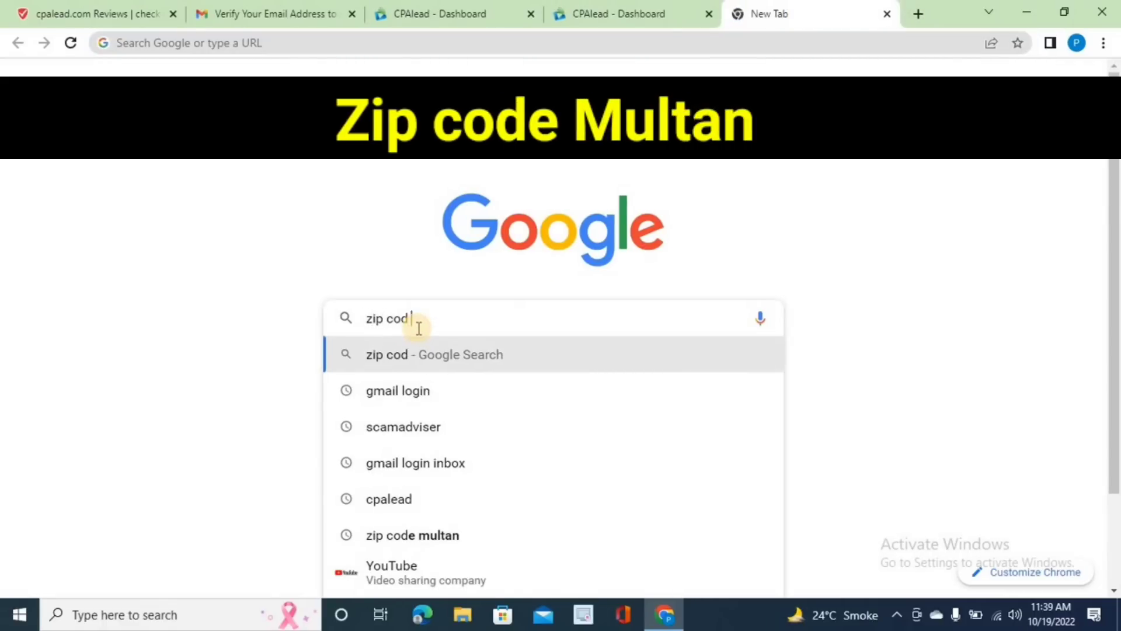
text( multan)
key(Return)
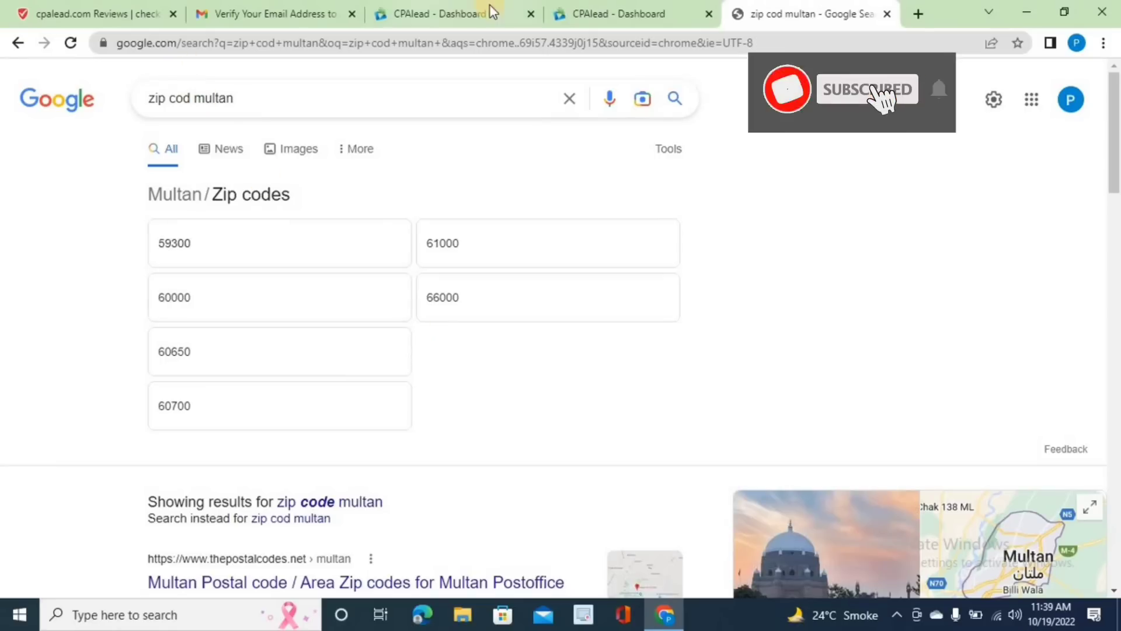
click(570, 13)
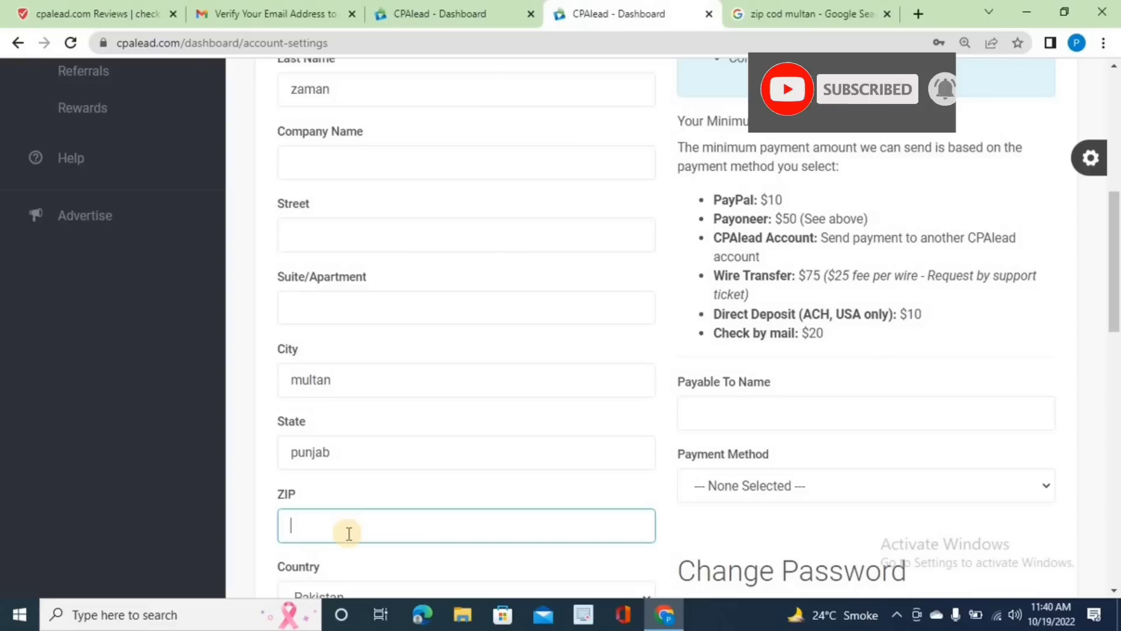
- Enter ZIP code 54120 and review the Payment Method options without choosing one
text(54120)
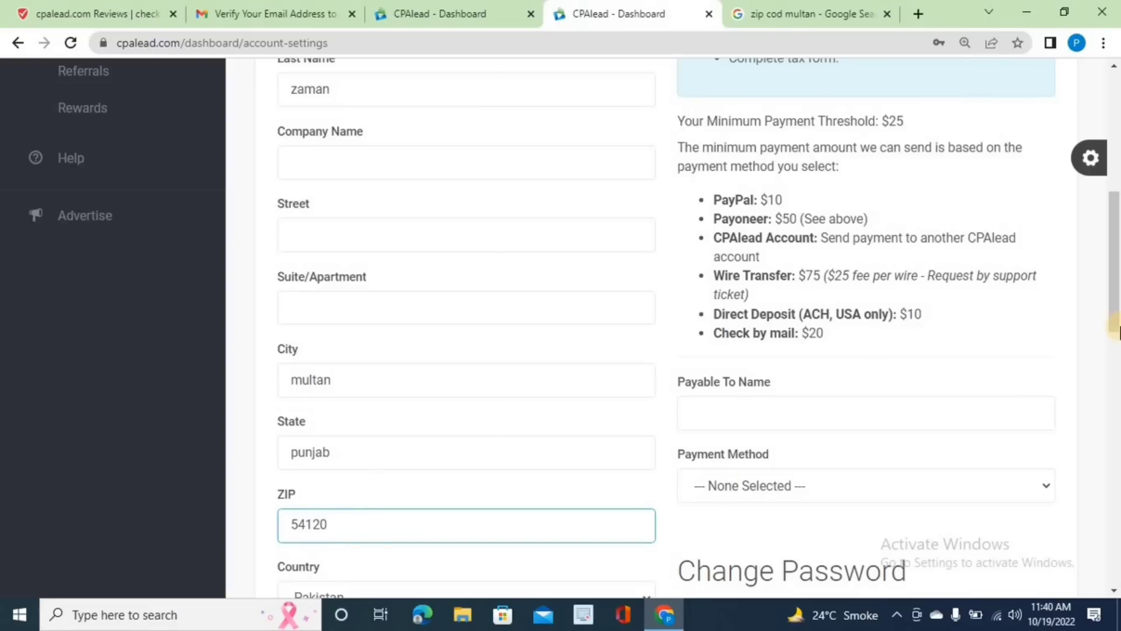
drag(1116, 320, 1116, 394)
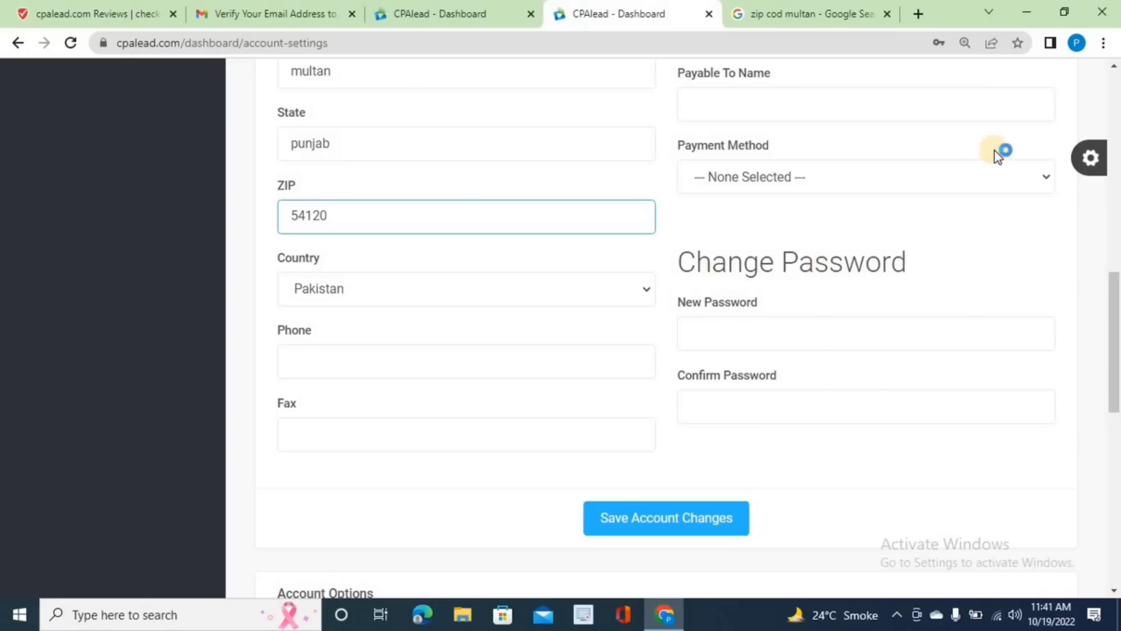
click(1046, 177)
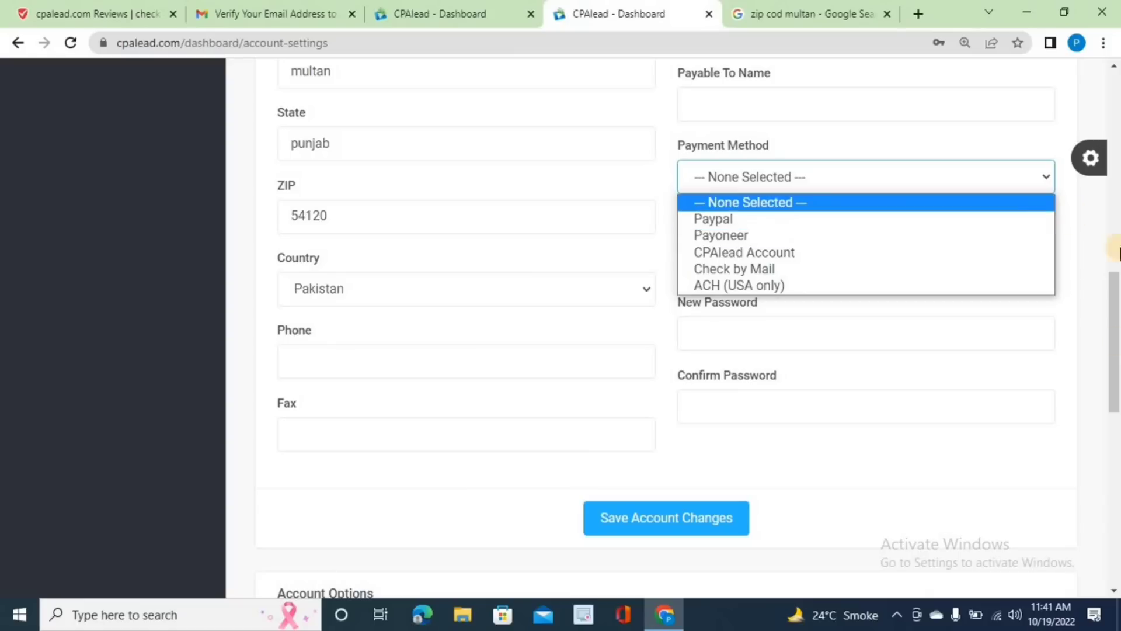
drag(1109, 379, 1078, 187)
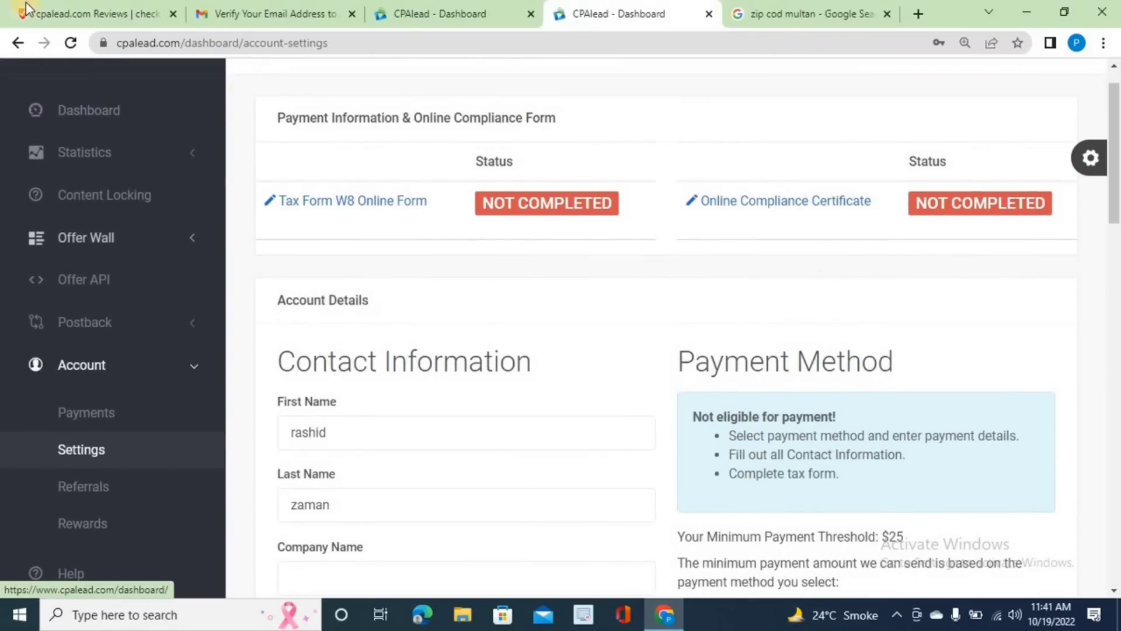
- Copy the affiliate link of the Canada iOS Amazon Photos offer from the dashboard's offers table
click(13, 43)
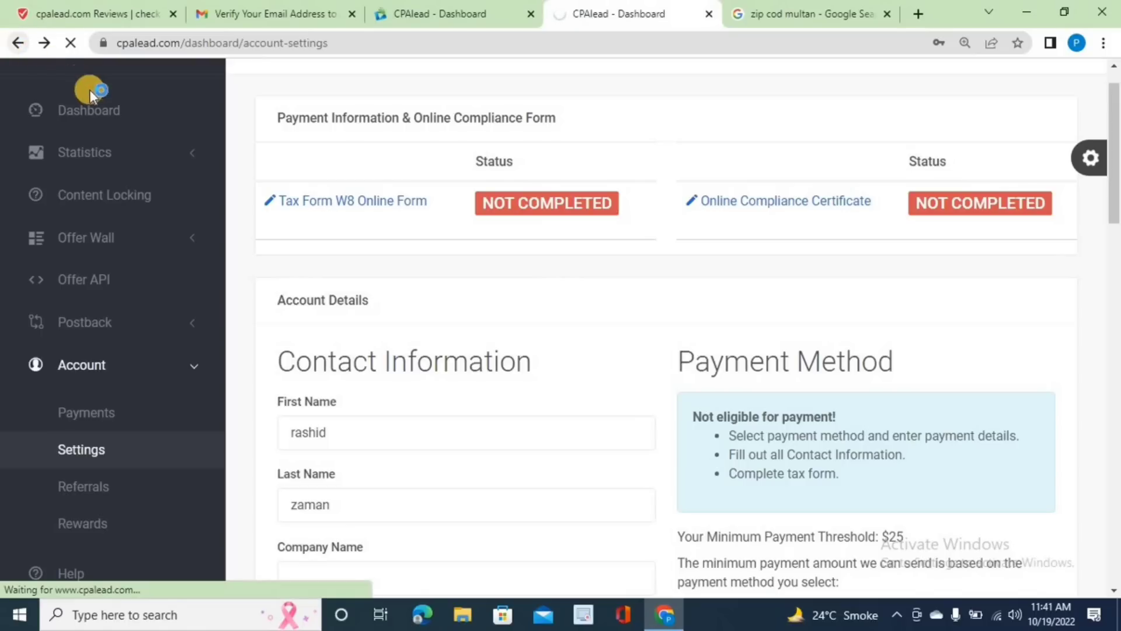
click(95, 109)
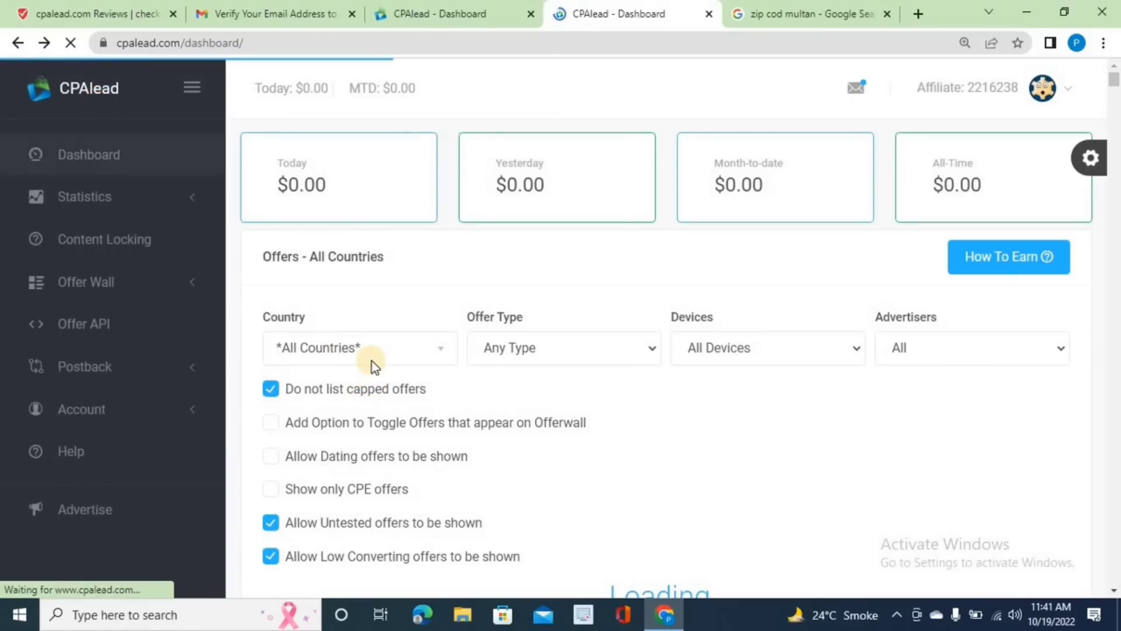
scroll(373, 361, down, 8)
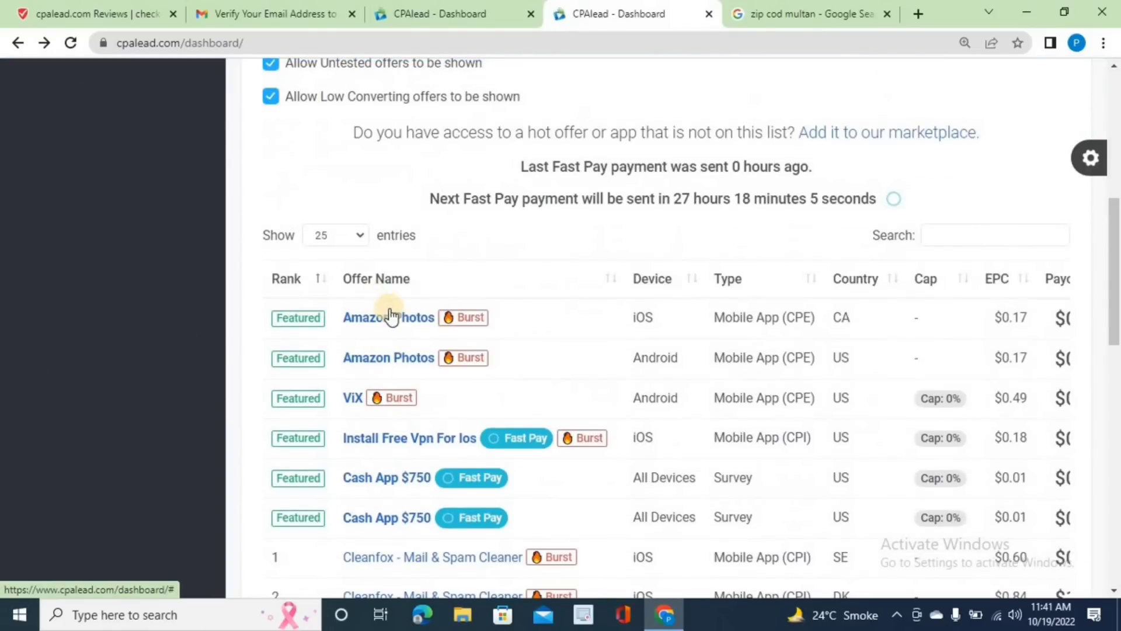
click(394, 320)
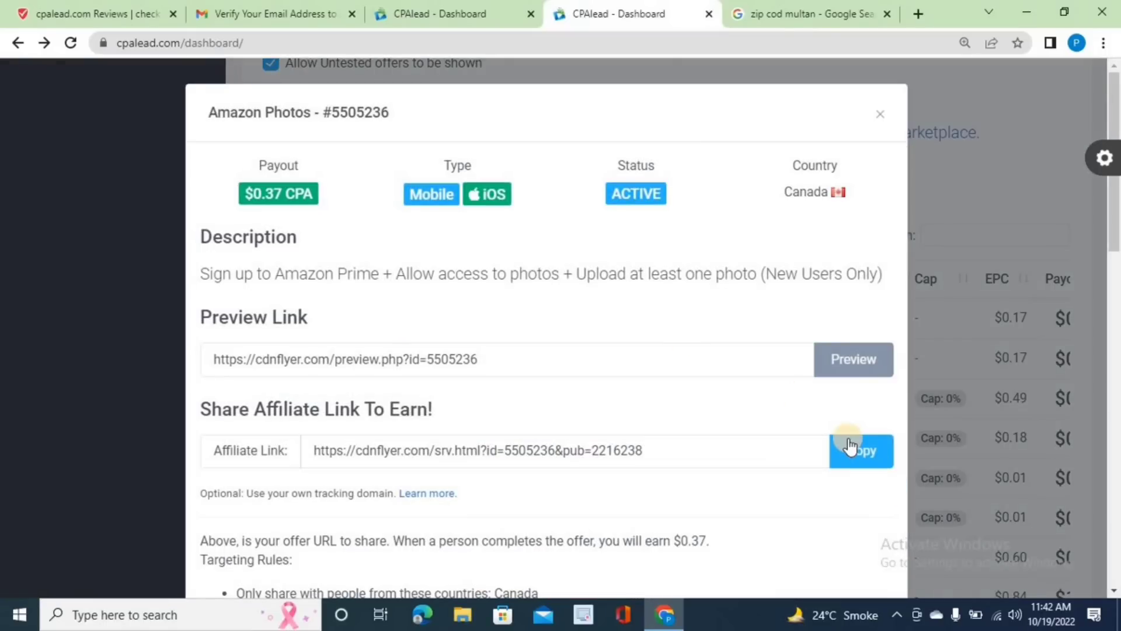
click(850, 445)
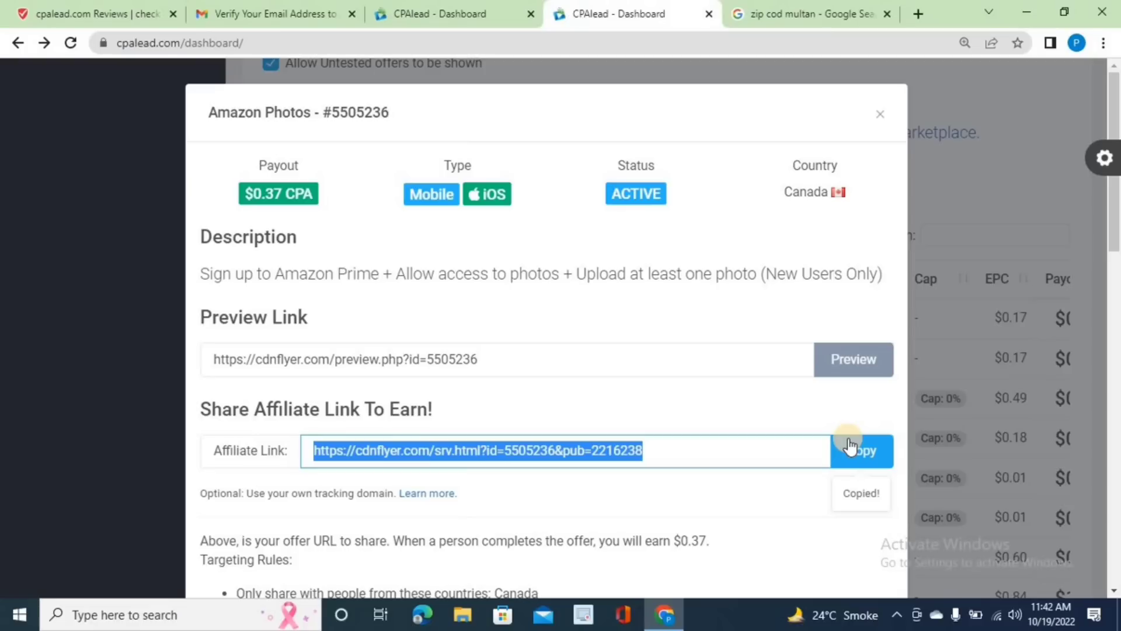
click(921, 13)
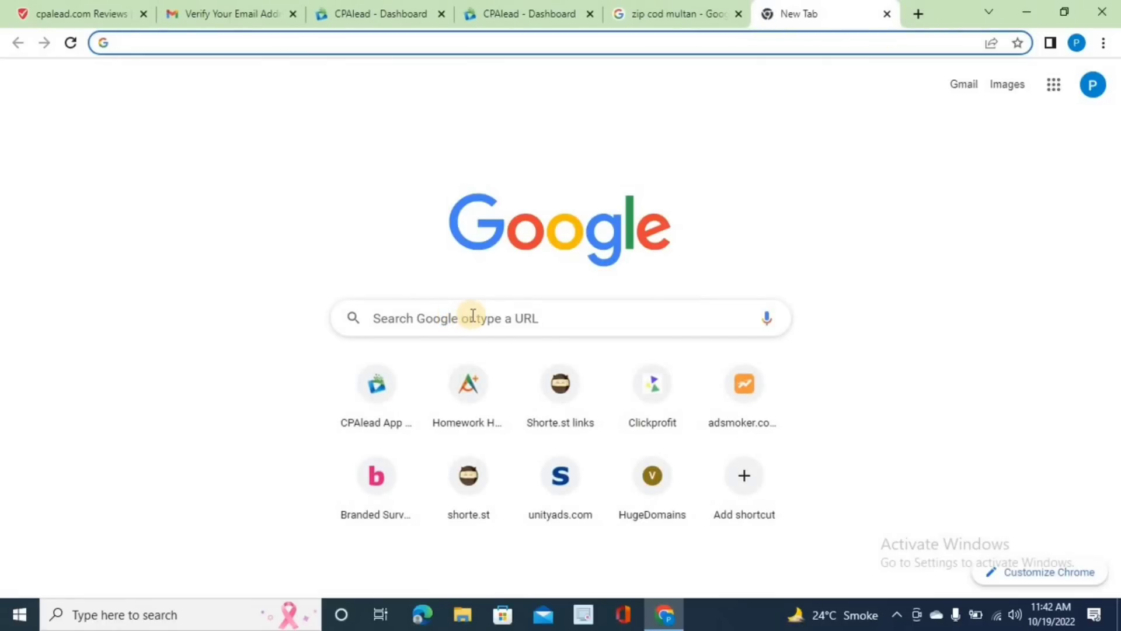
- Create a blank Google Doc via a 'google docs' search and paste the affiliate link into it
text(goo)
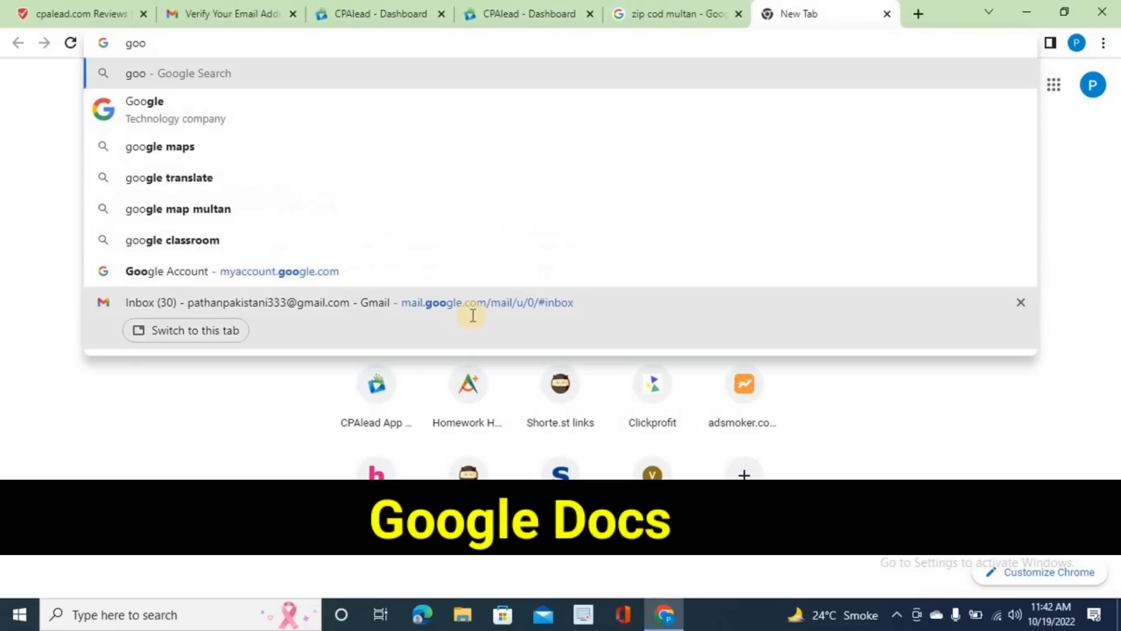
text(gle d)
text(ocs)
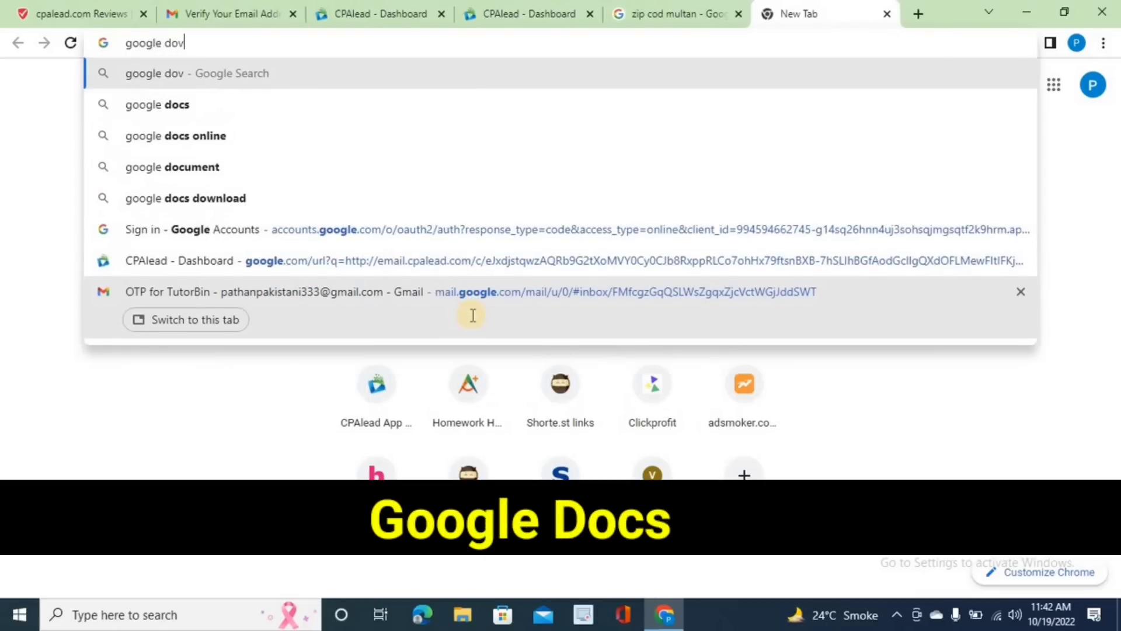
key(Return)
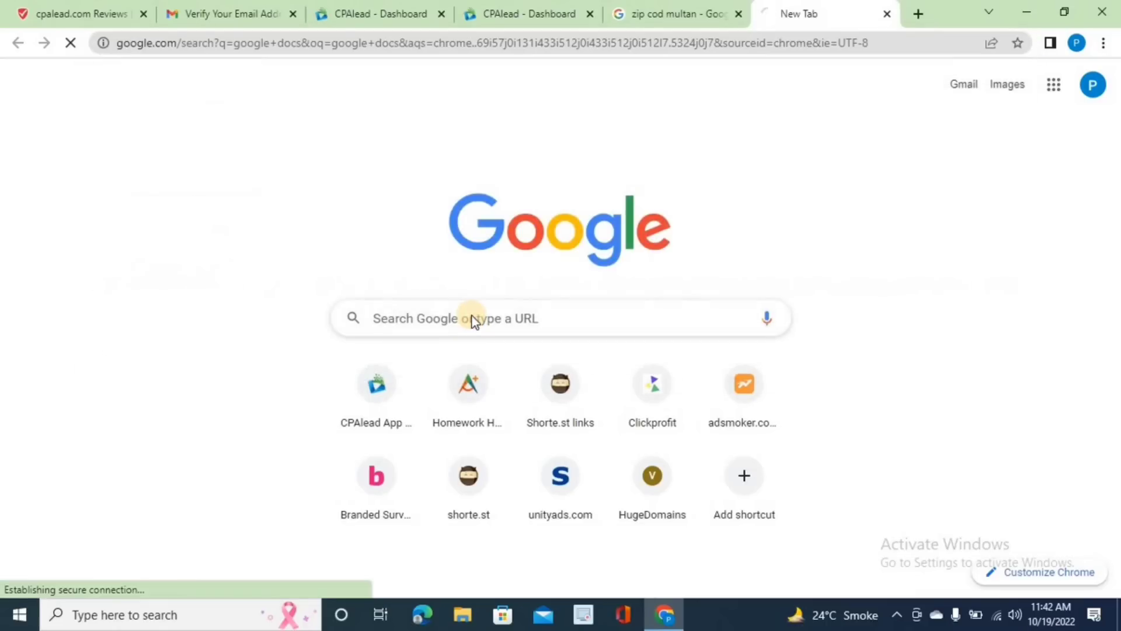
scroll(234, 496, down, 4)
click(237, 494)
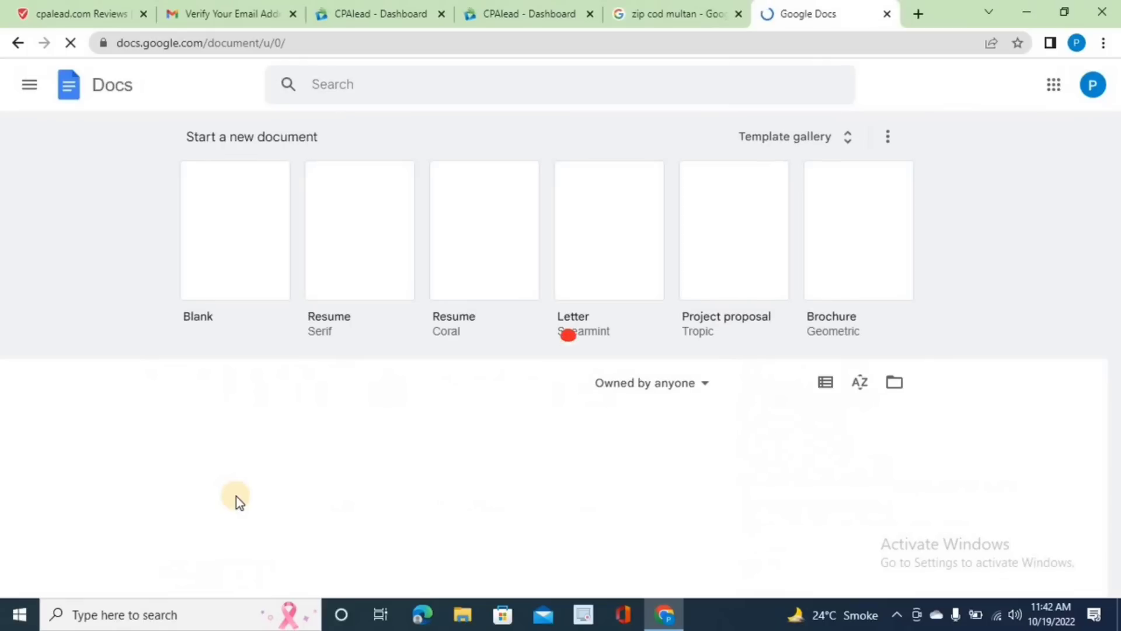
click(240, 245)
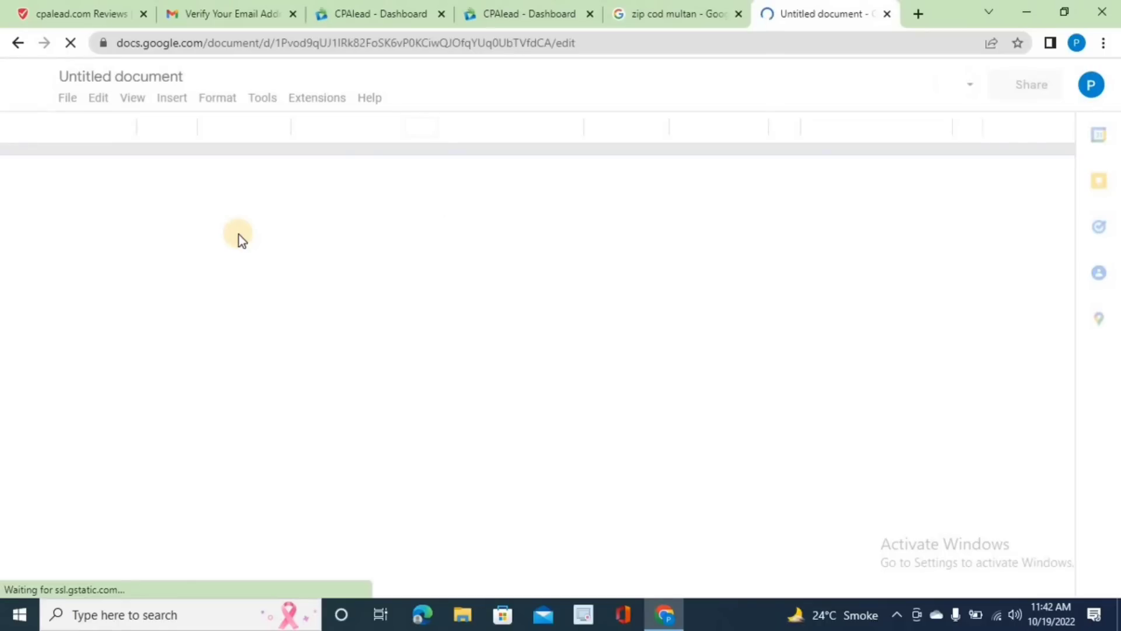
click(239, 235)
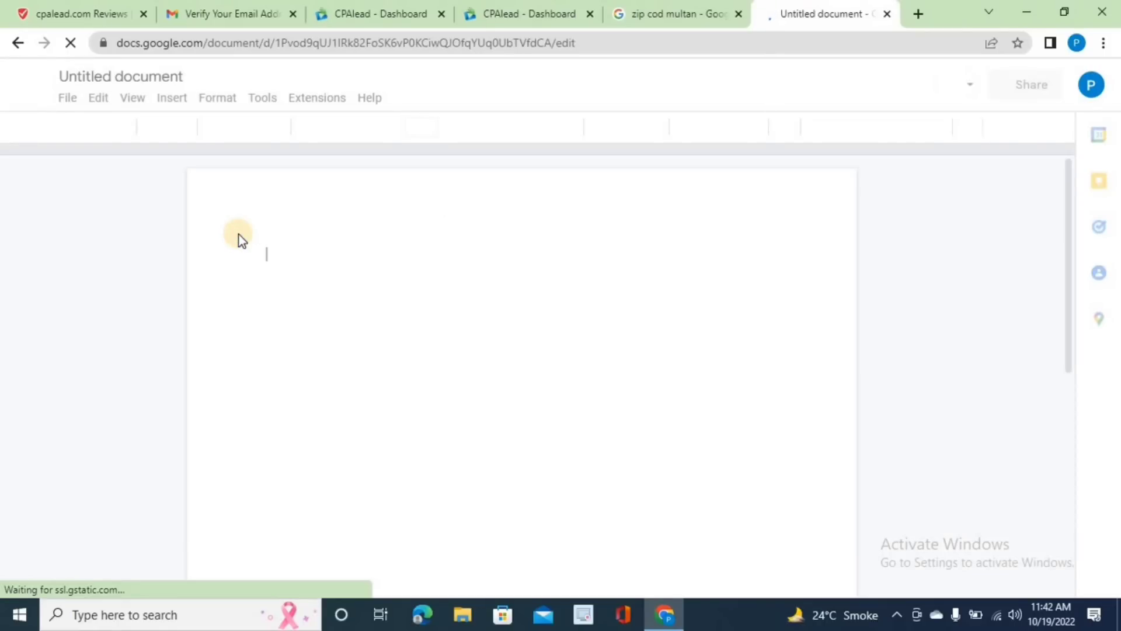
key(ctrl+v)
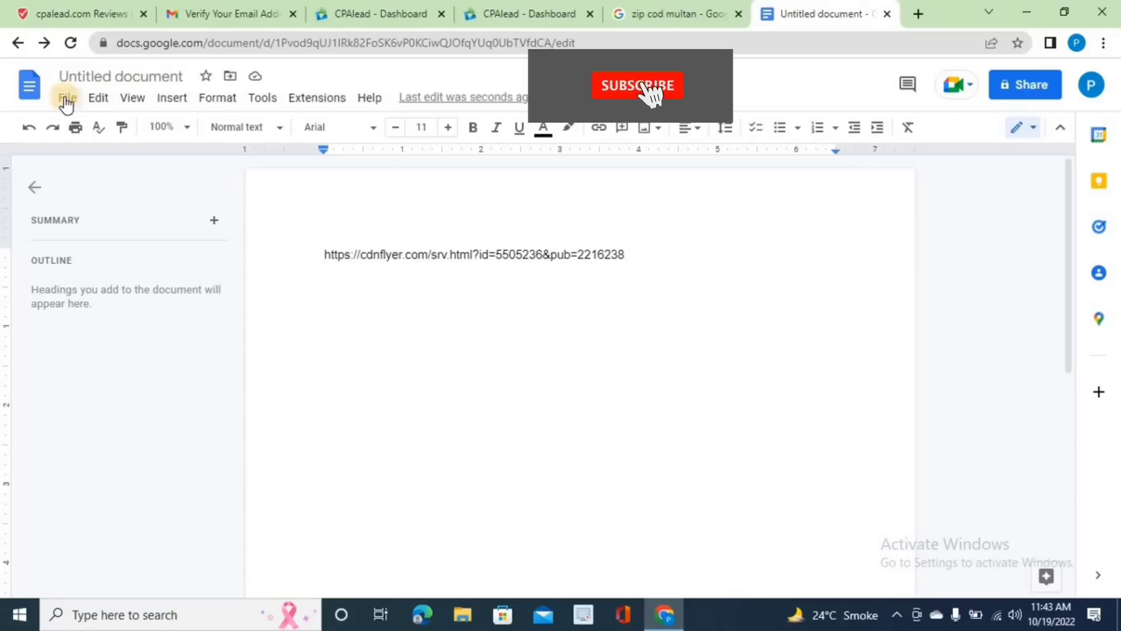
- Zoom the document in twice and choose File > Share > Share with others
key(ctrl+plus)
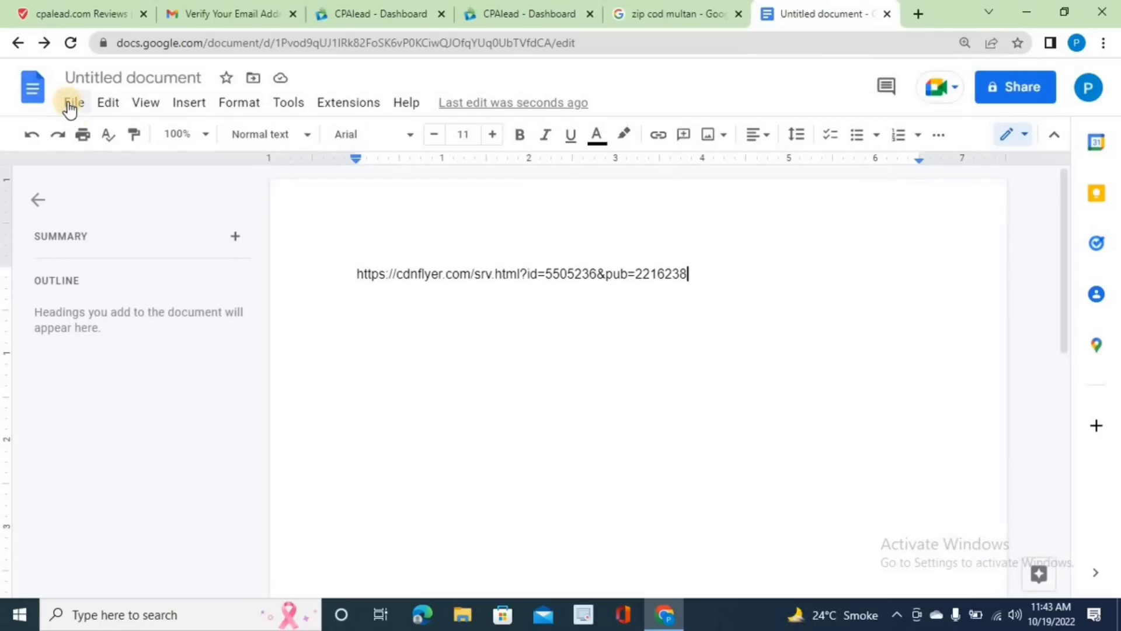
key(ctrl+plus)
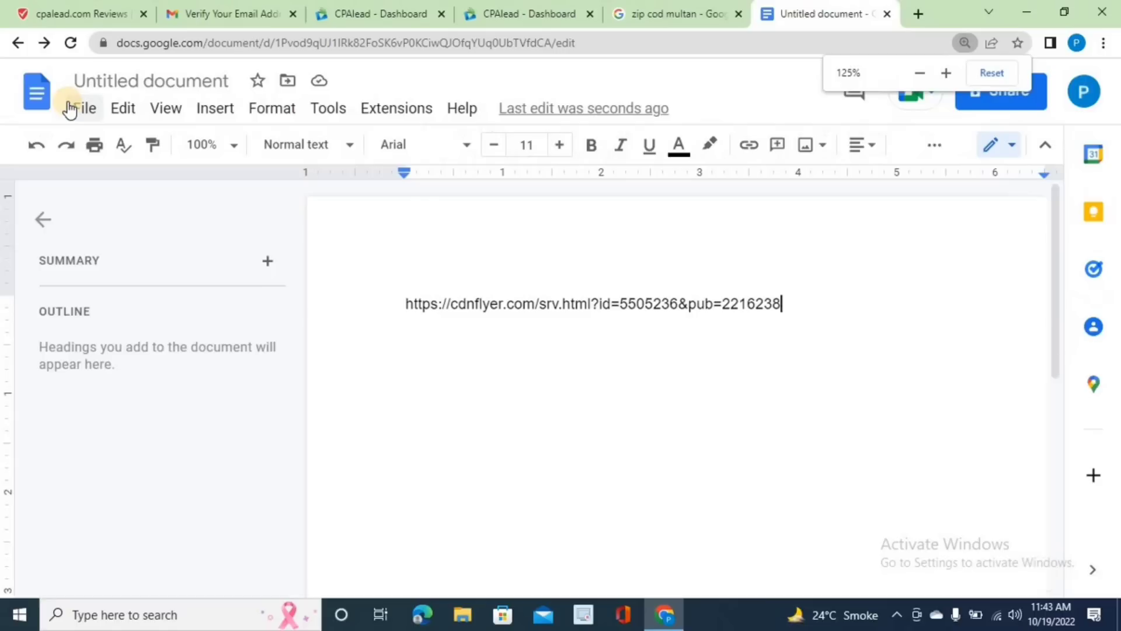
click(70, 109)
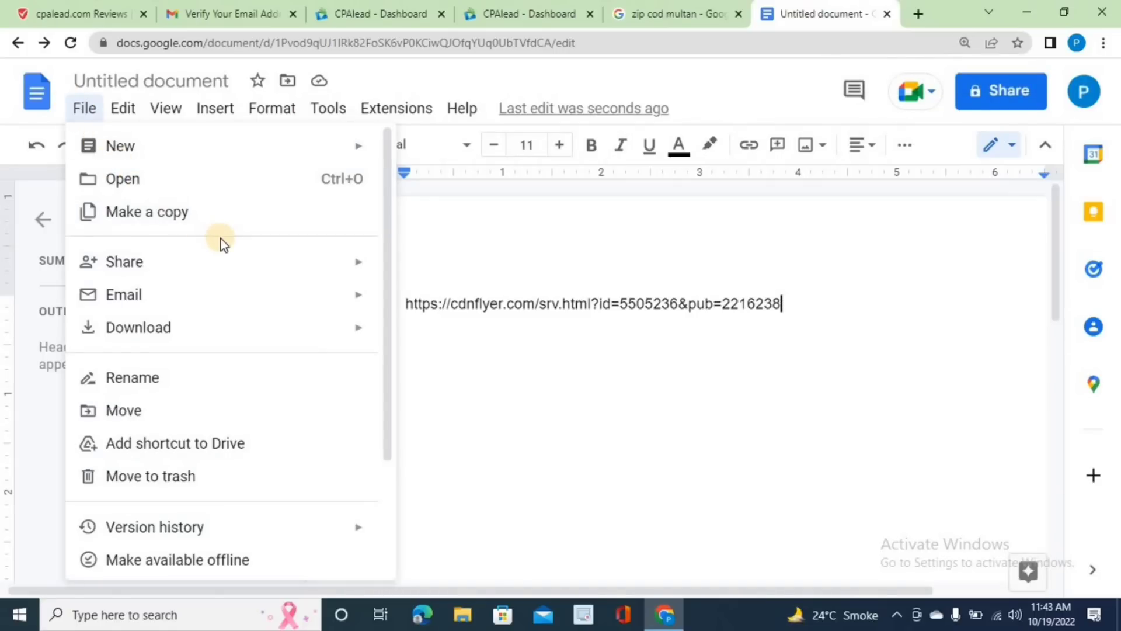
mouse_move(222, 257)
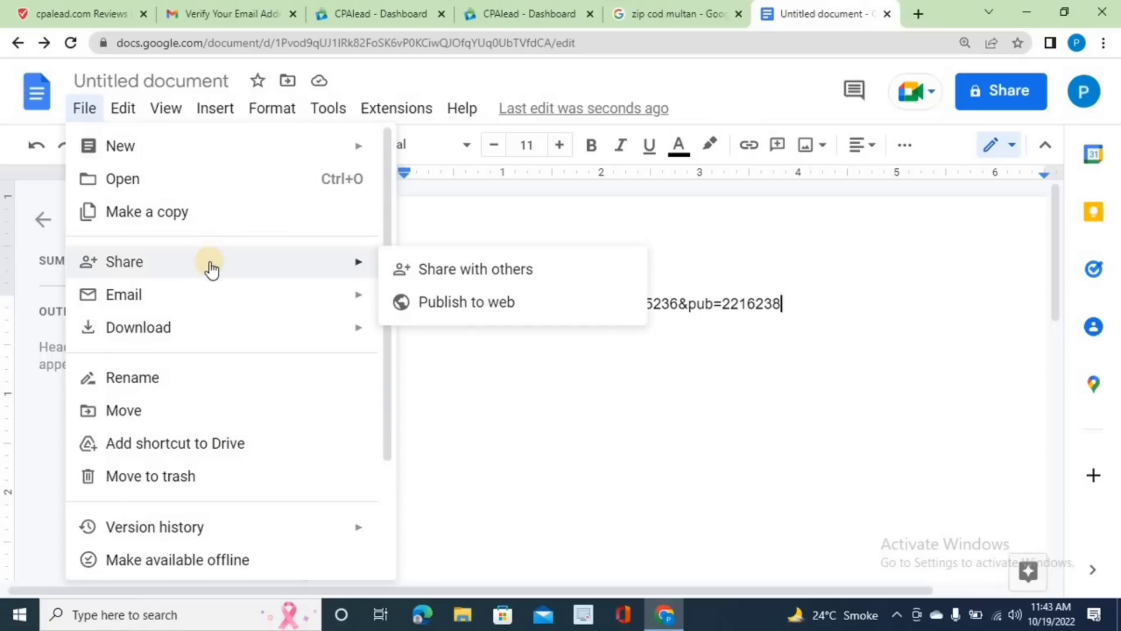
click(426, 274)
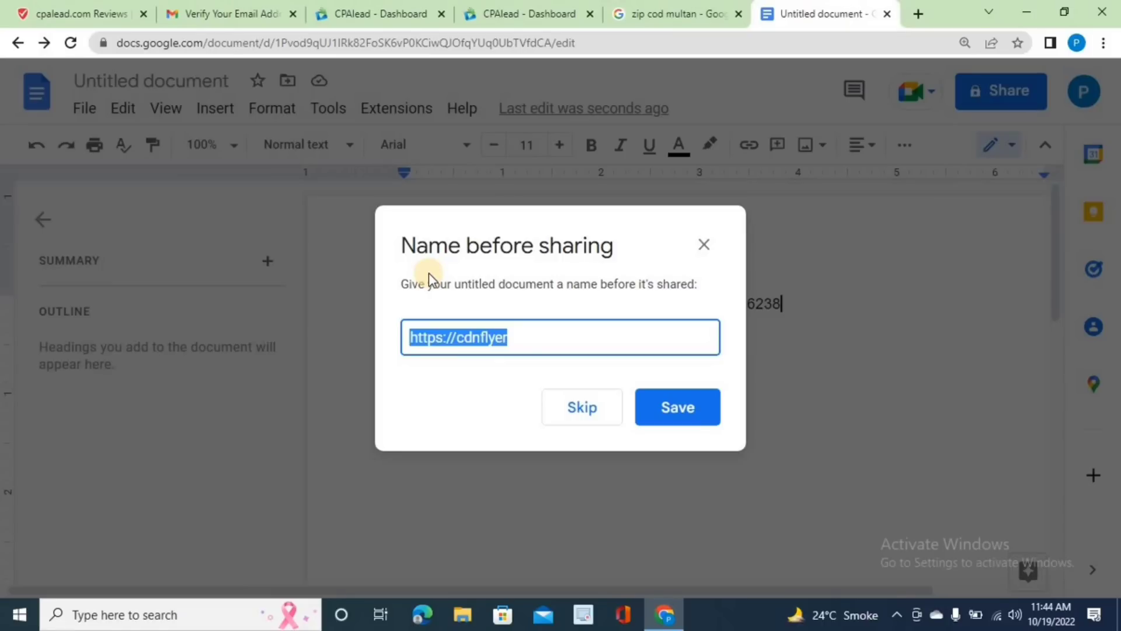
- Save the document name as 'onlineearning', close the Share dialog, and switch to the CPAlead tab
key(BackSpace)
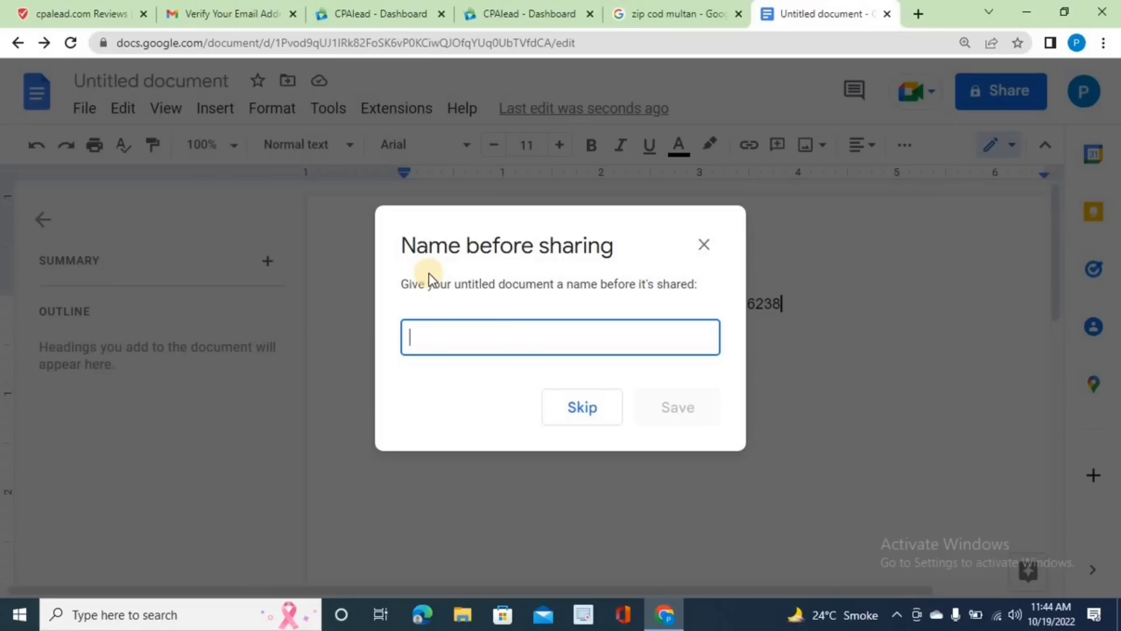
text(onlin)
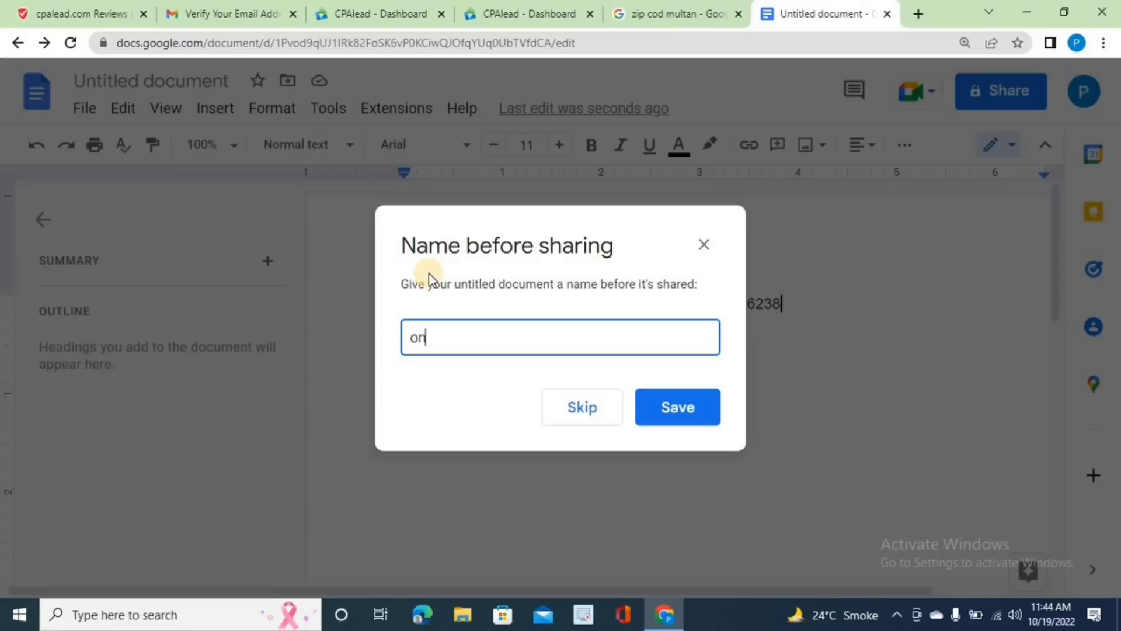
text(eearning)
click(666, 412)
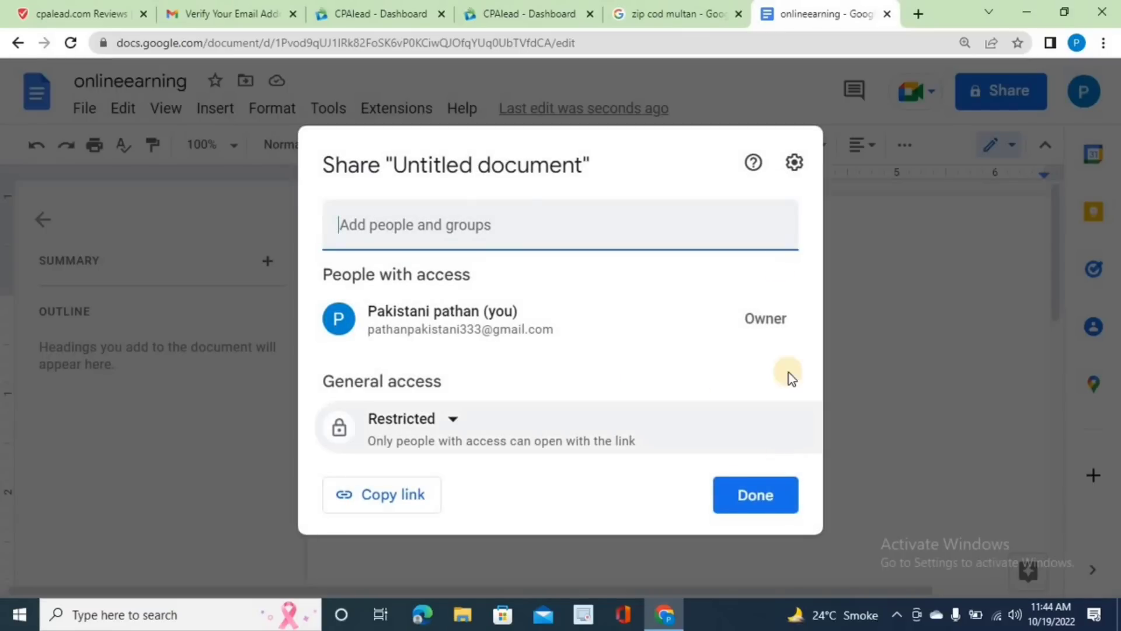
click(836, 215)
key(ctrl+4)
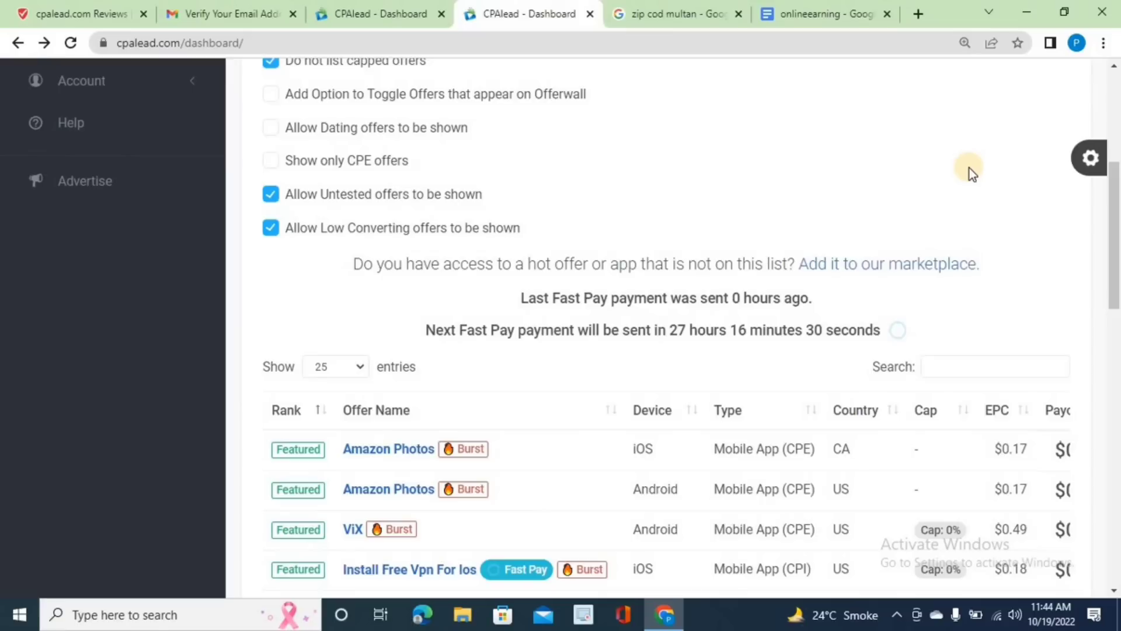